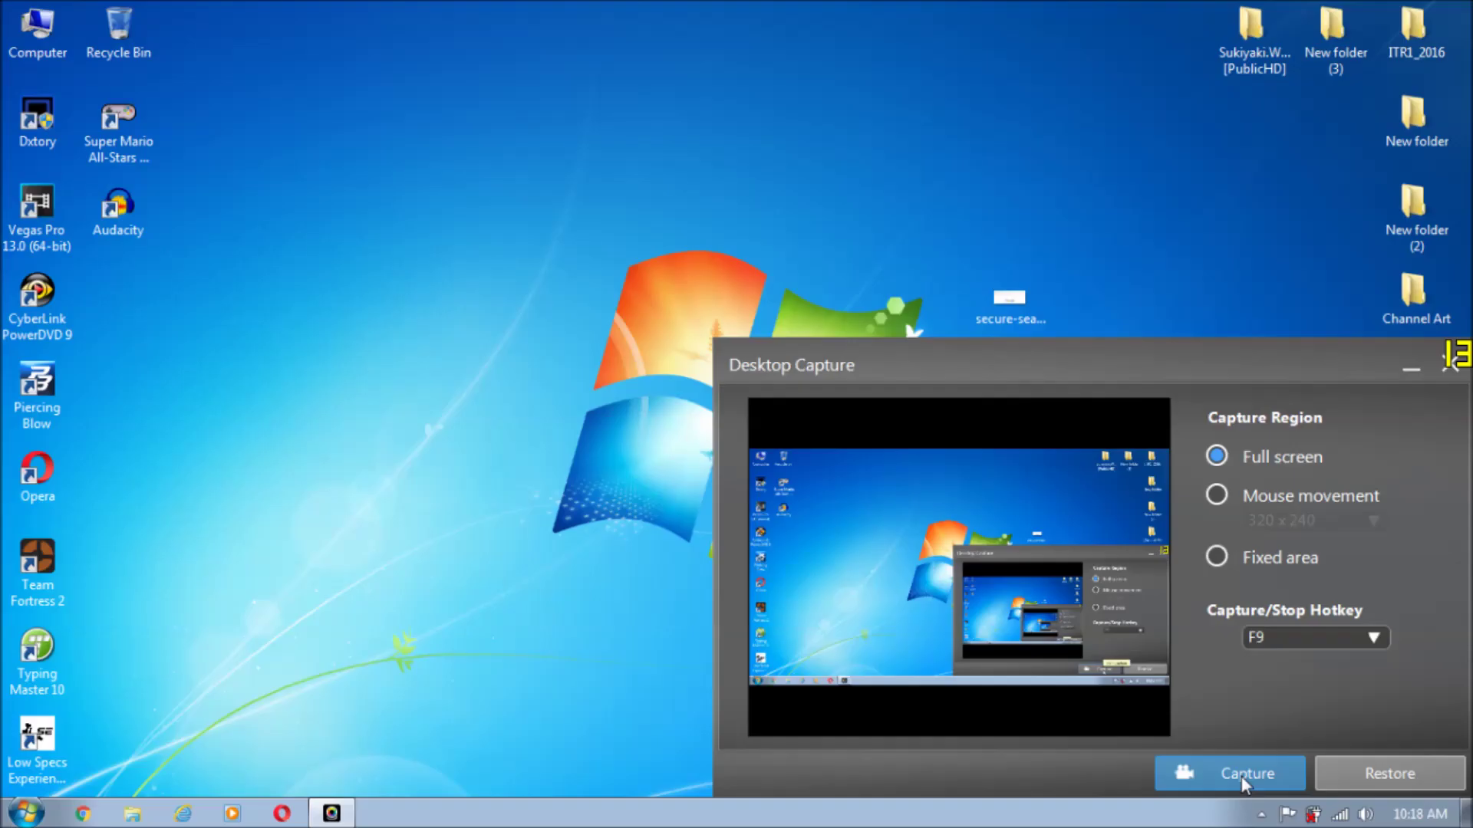
Step: Start the full-screen Desktop Capture recording so its window closes
click(1241, 775)
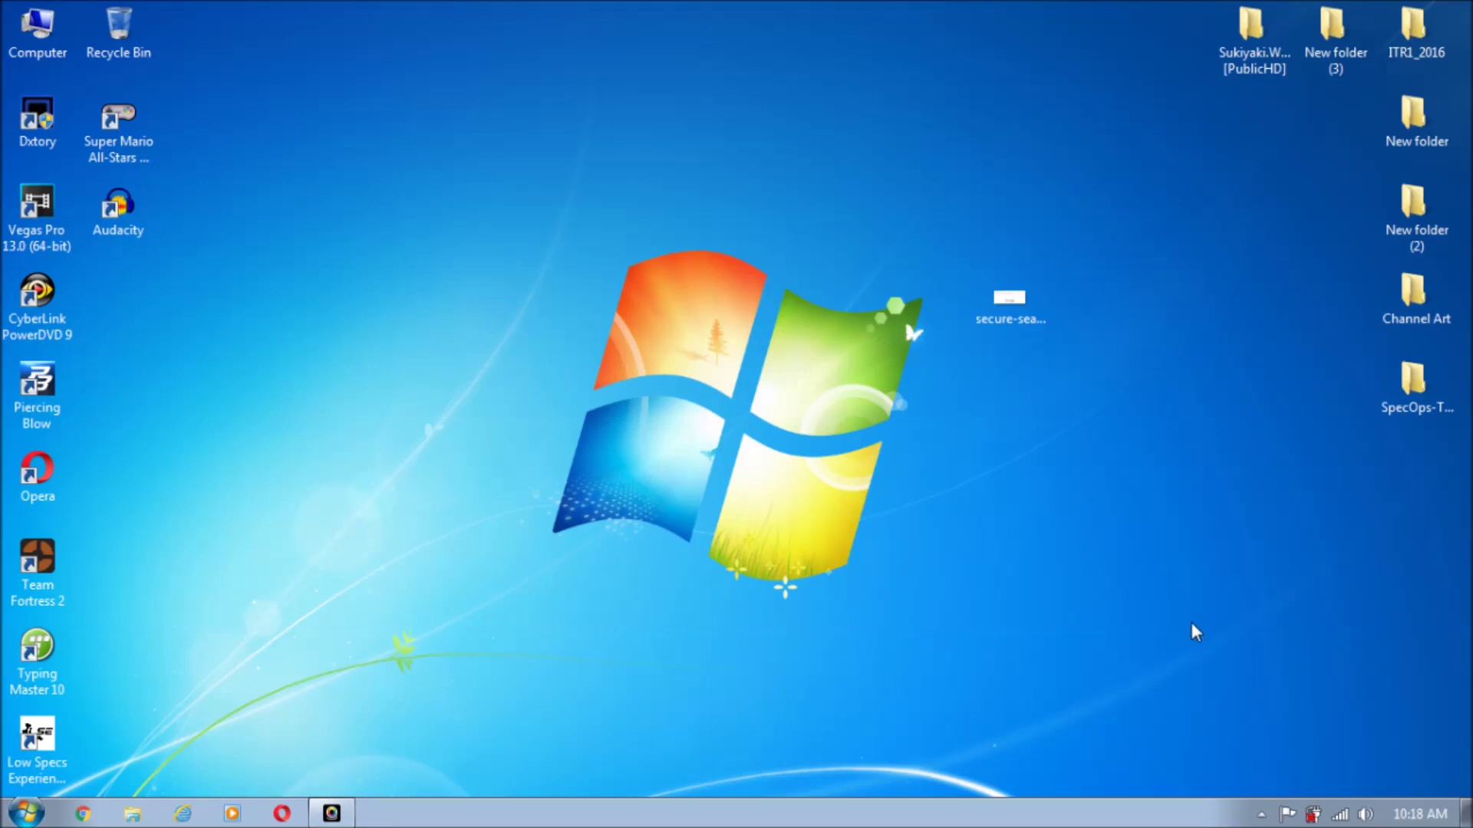
double_click(1023, 318)
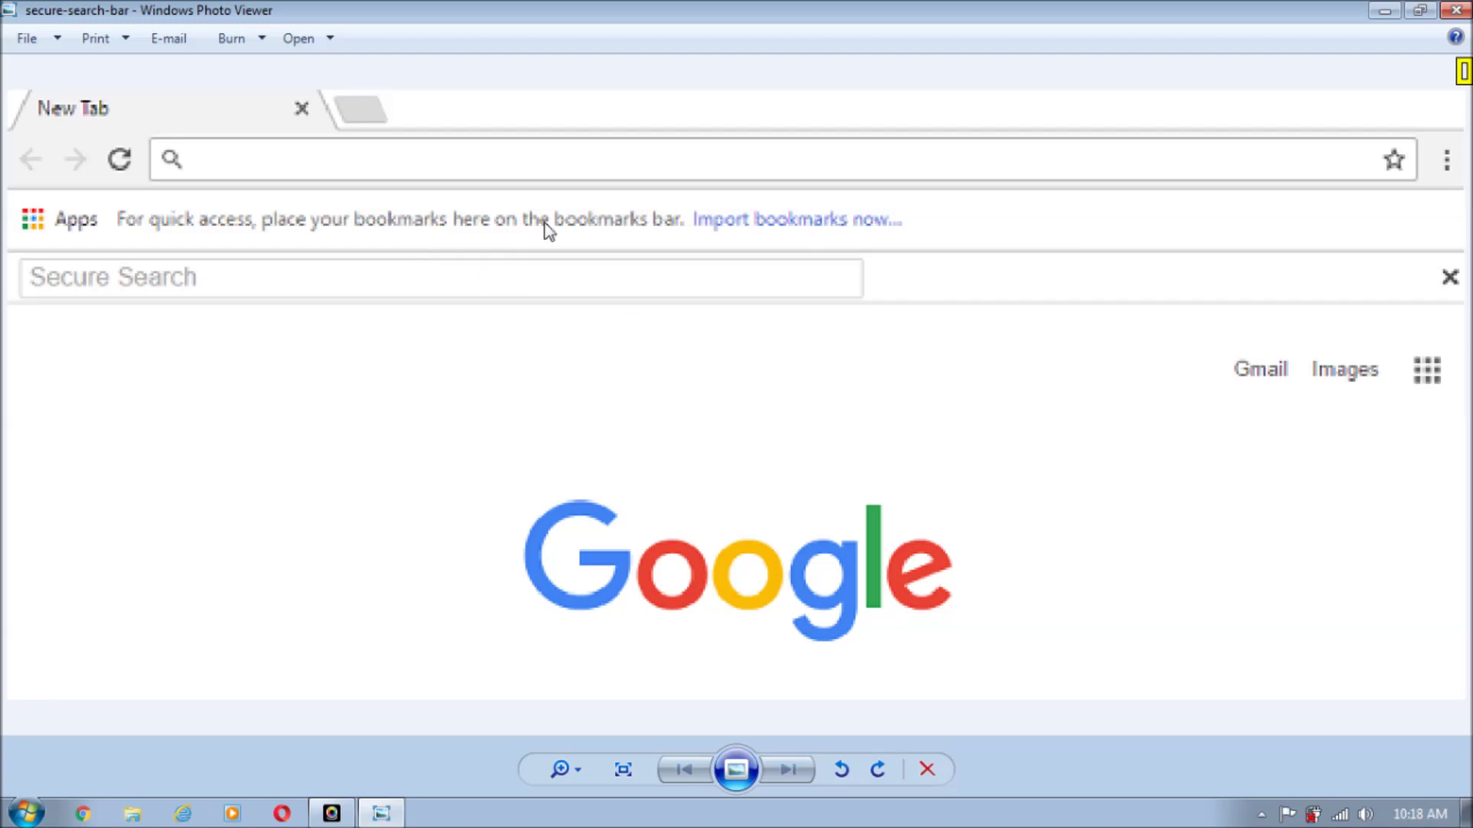
scroll(968, 247, down, 1)
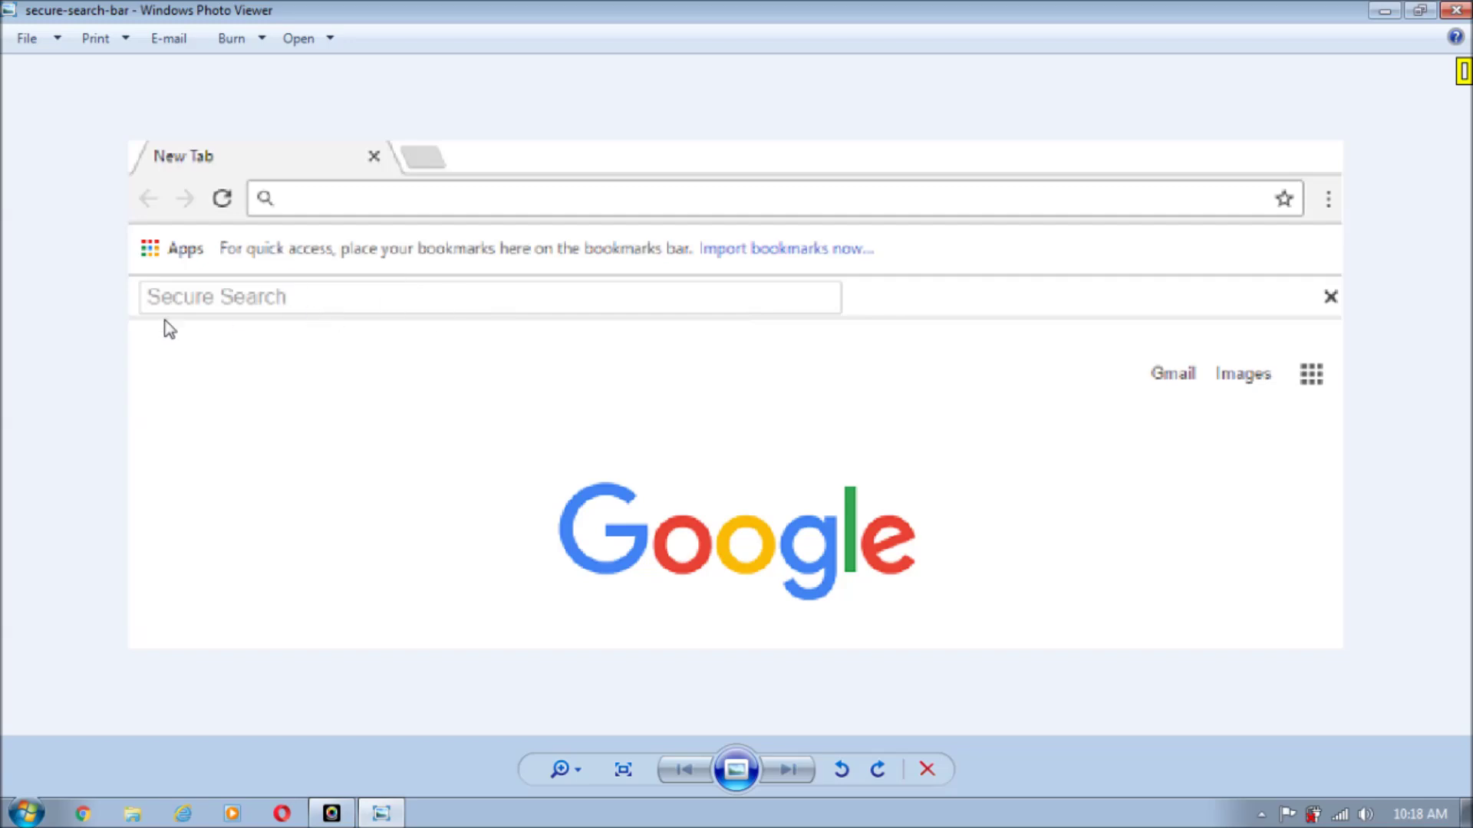
click(1455, 9)
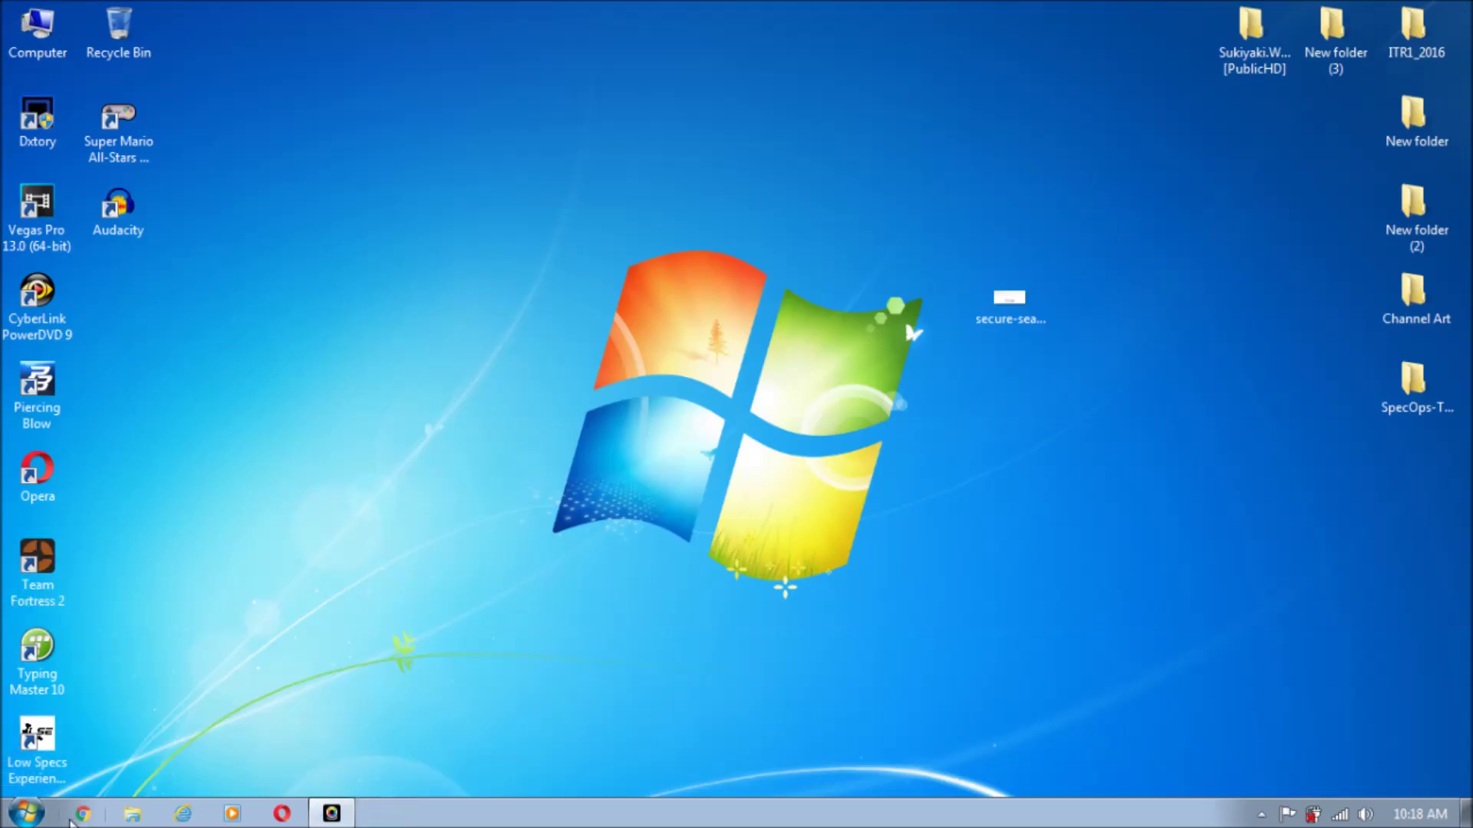
Step: Launch Chrome from the taskbar and open Settings from the three-dot menu
click(83, 813)
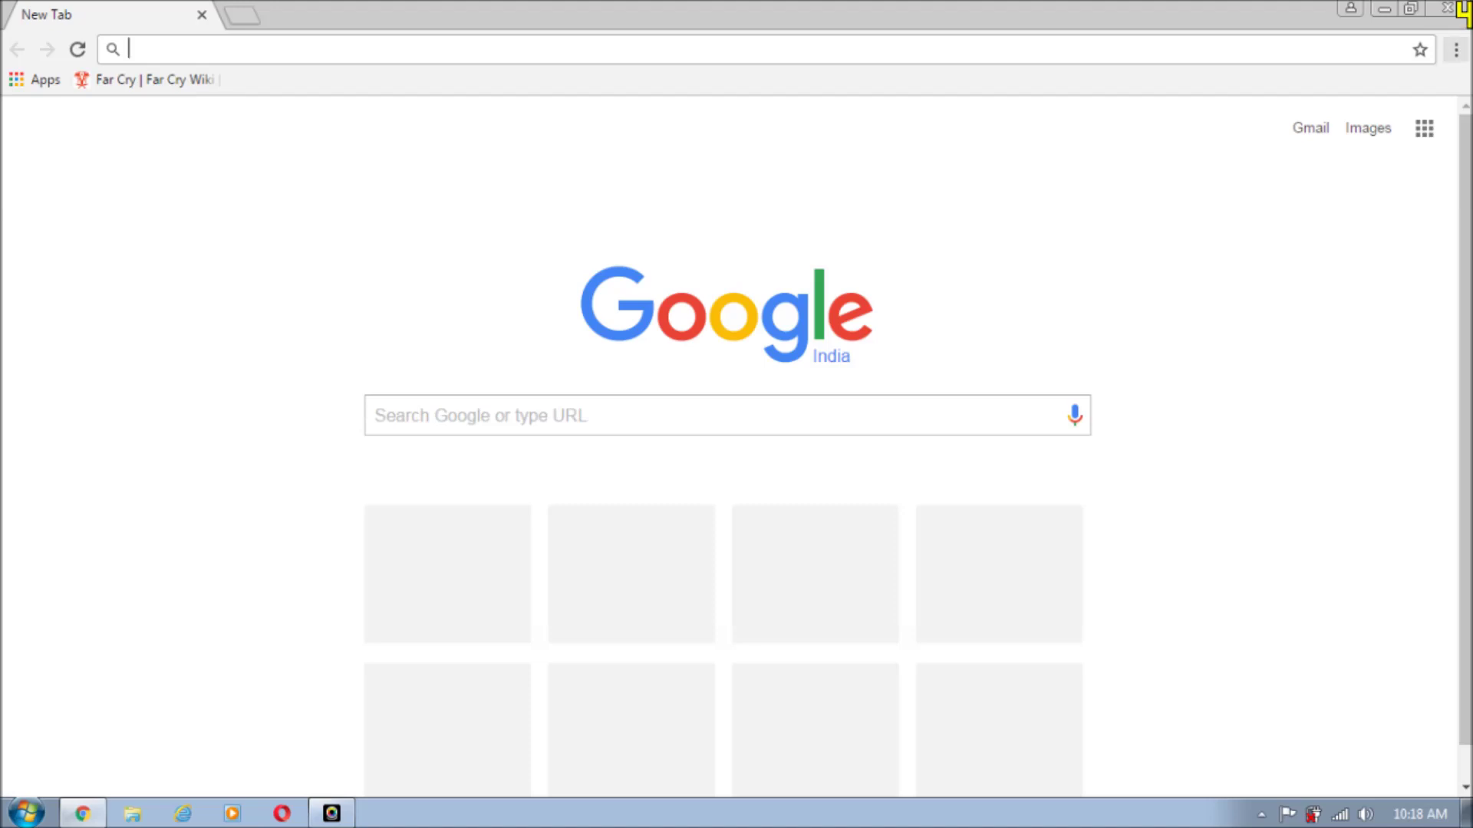
click(1461, 55)
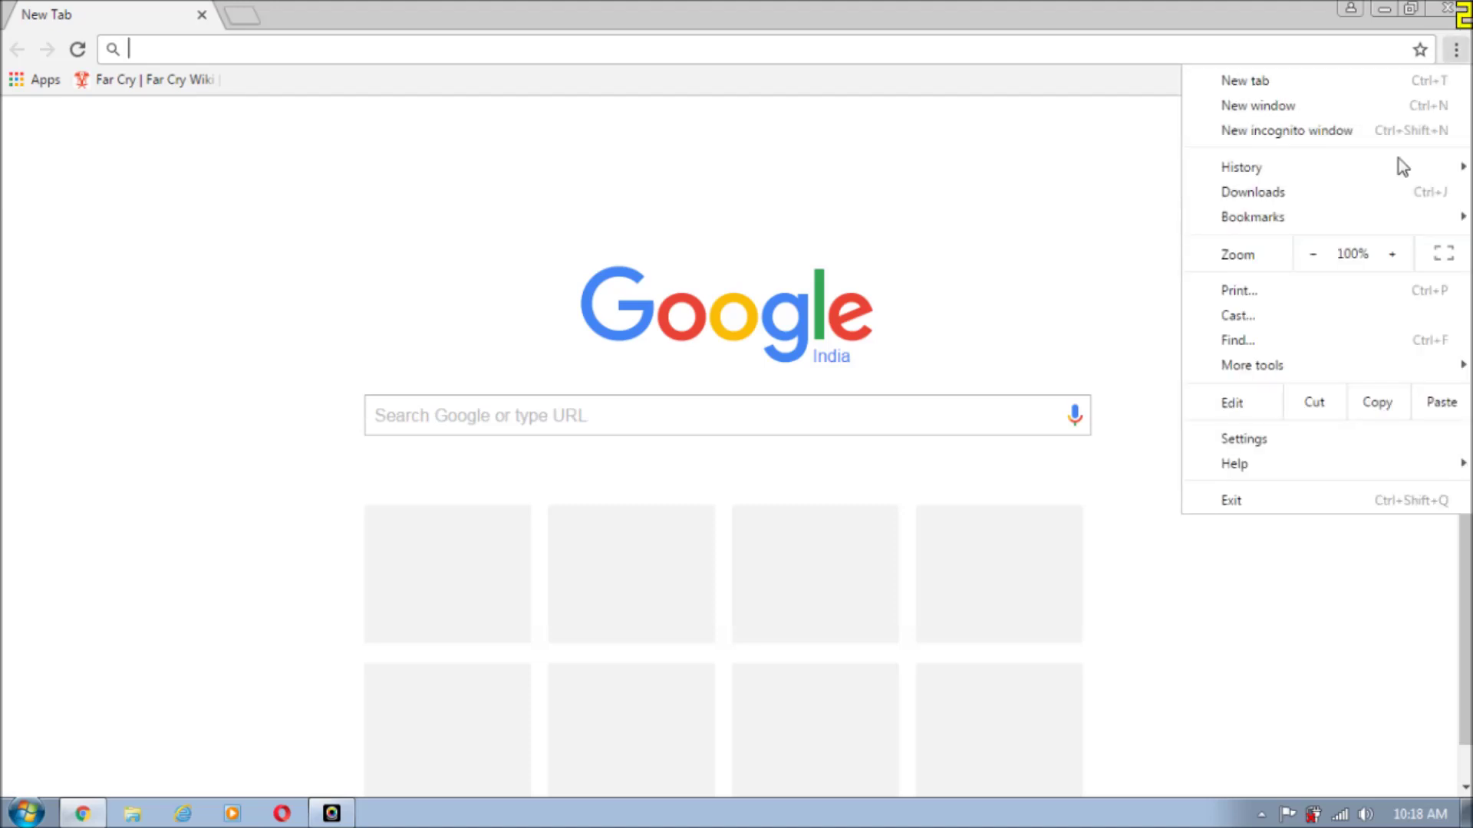
mouse_move(1275, 376)
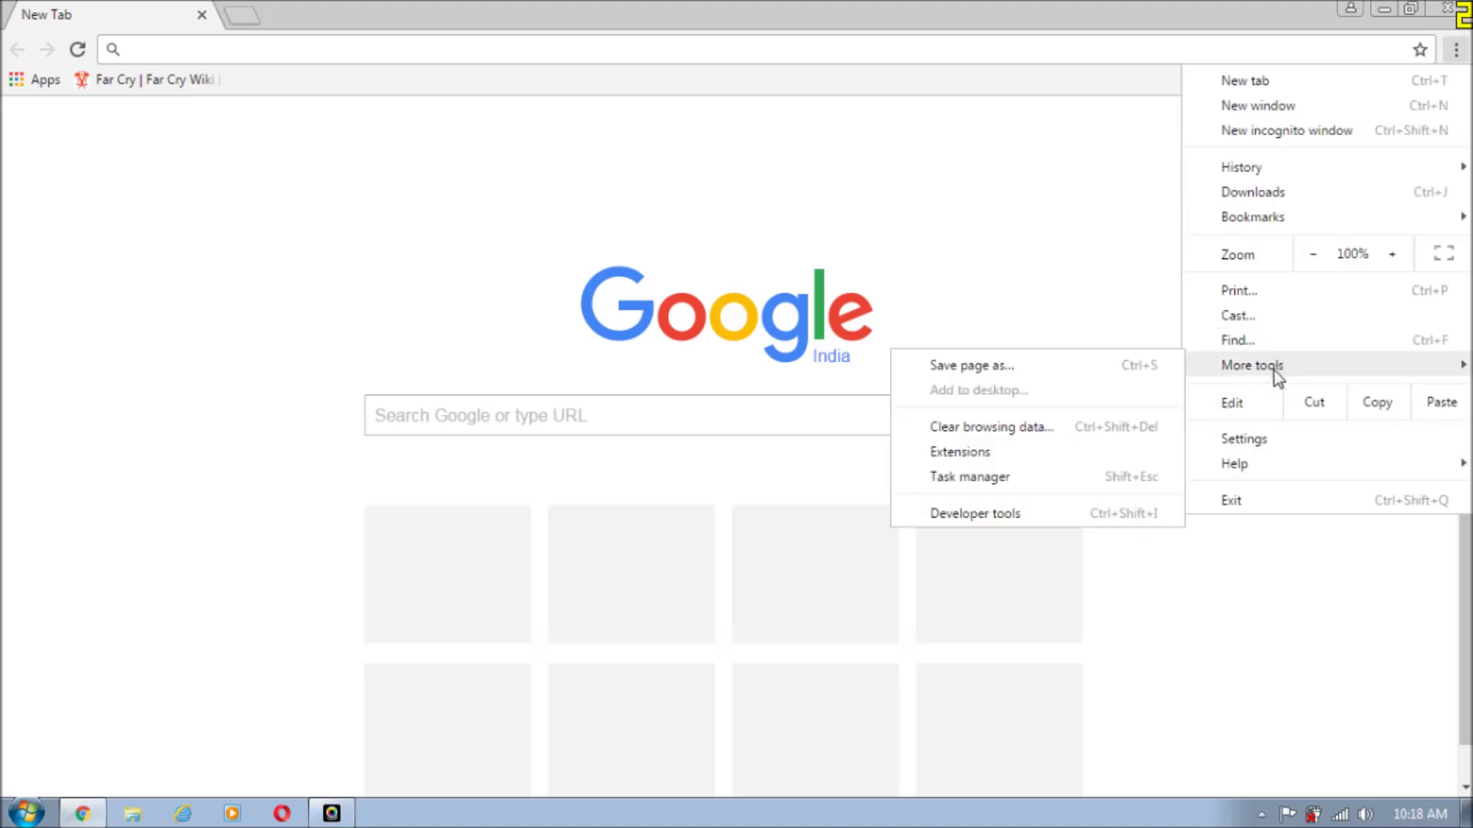
click(1273, 440)
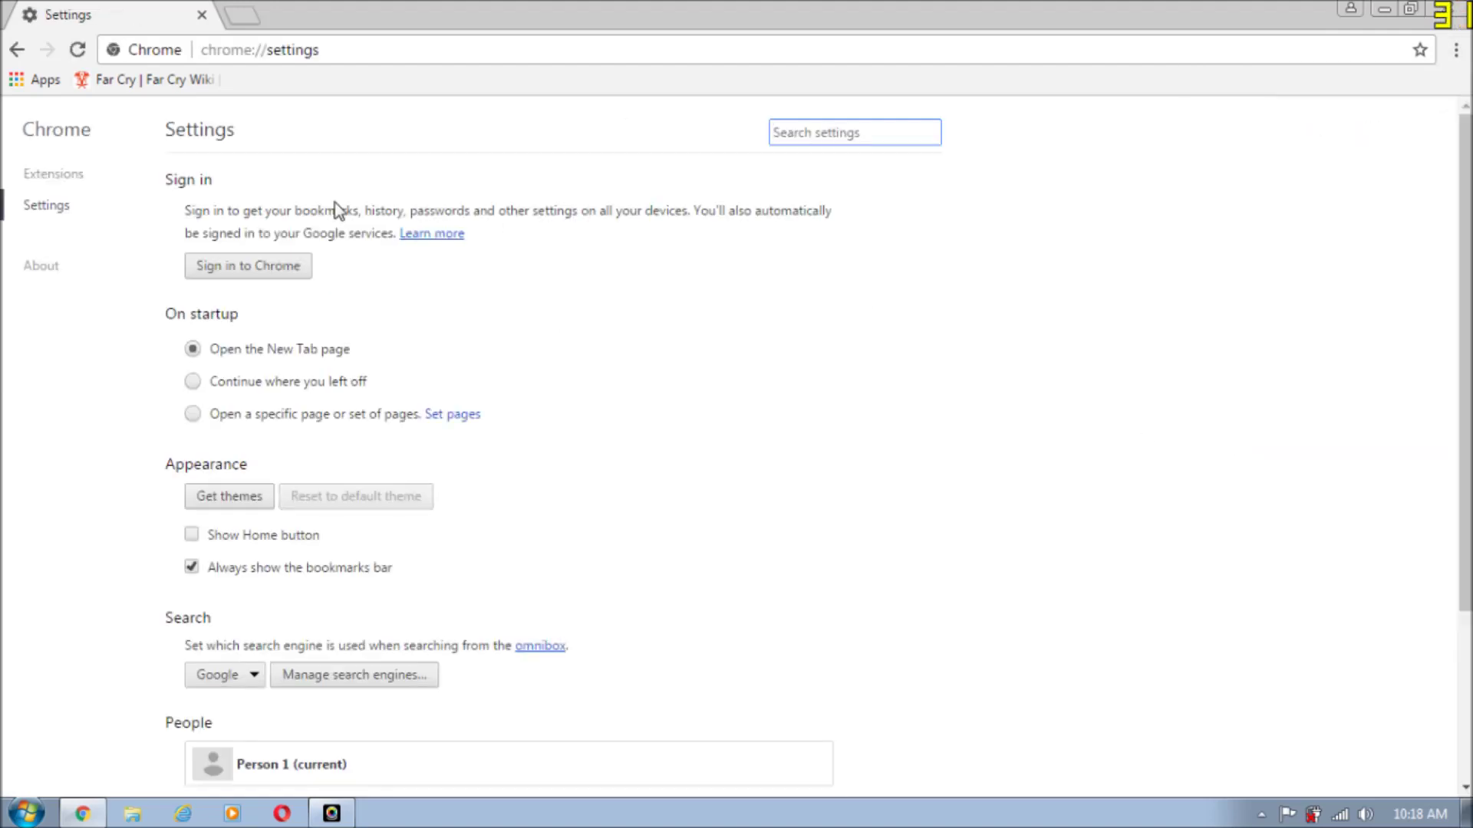
Step: Show Chrome's advanced settings and open the system proxy settings under Network
scroll(371, 332, down, 3)
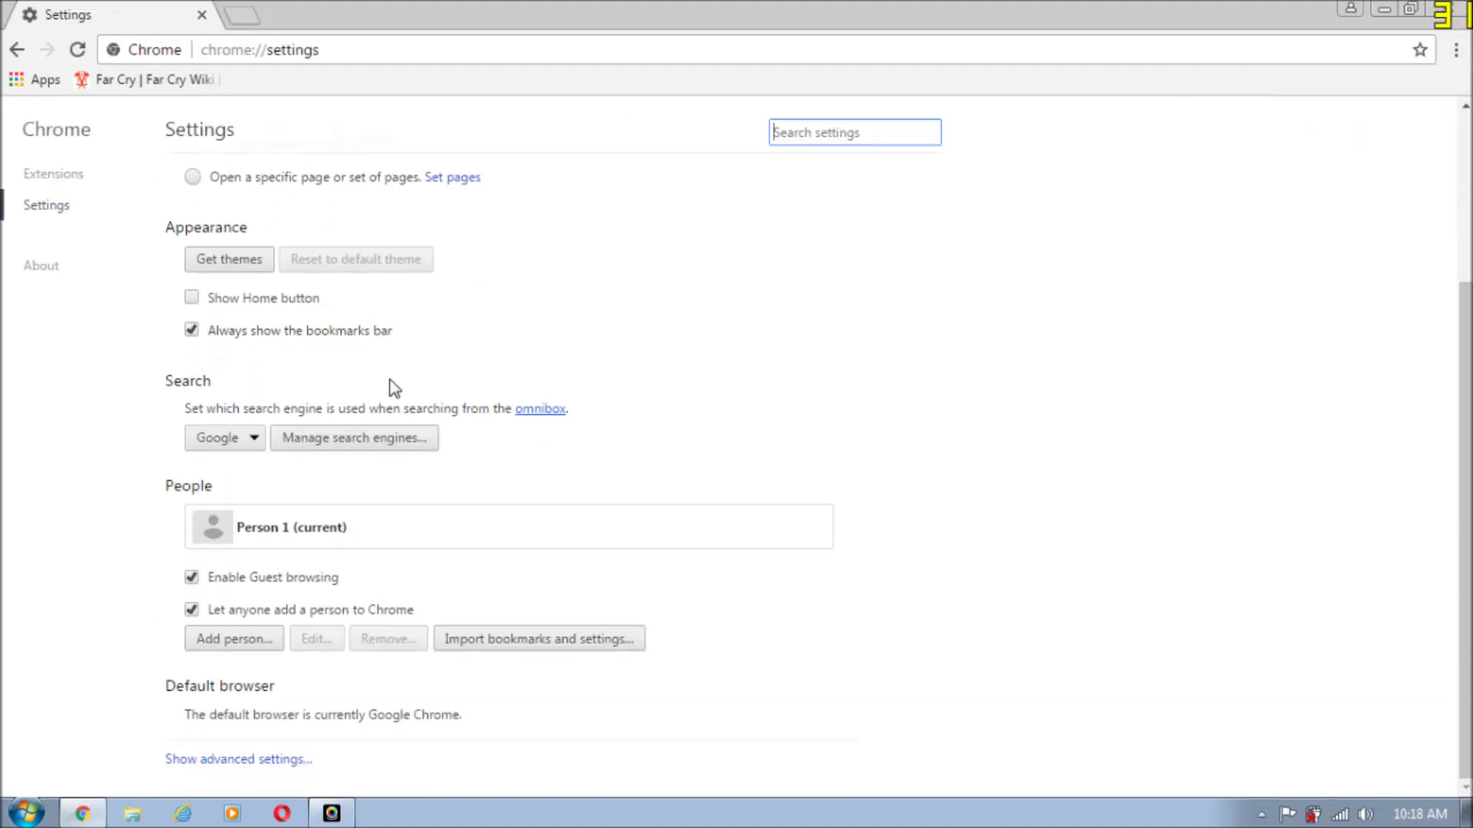
click(268, 760)
scroll(532, 641, down, 11)
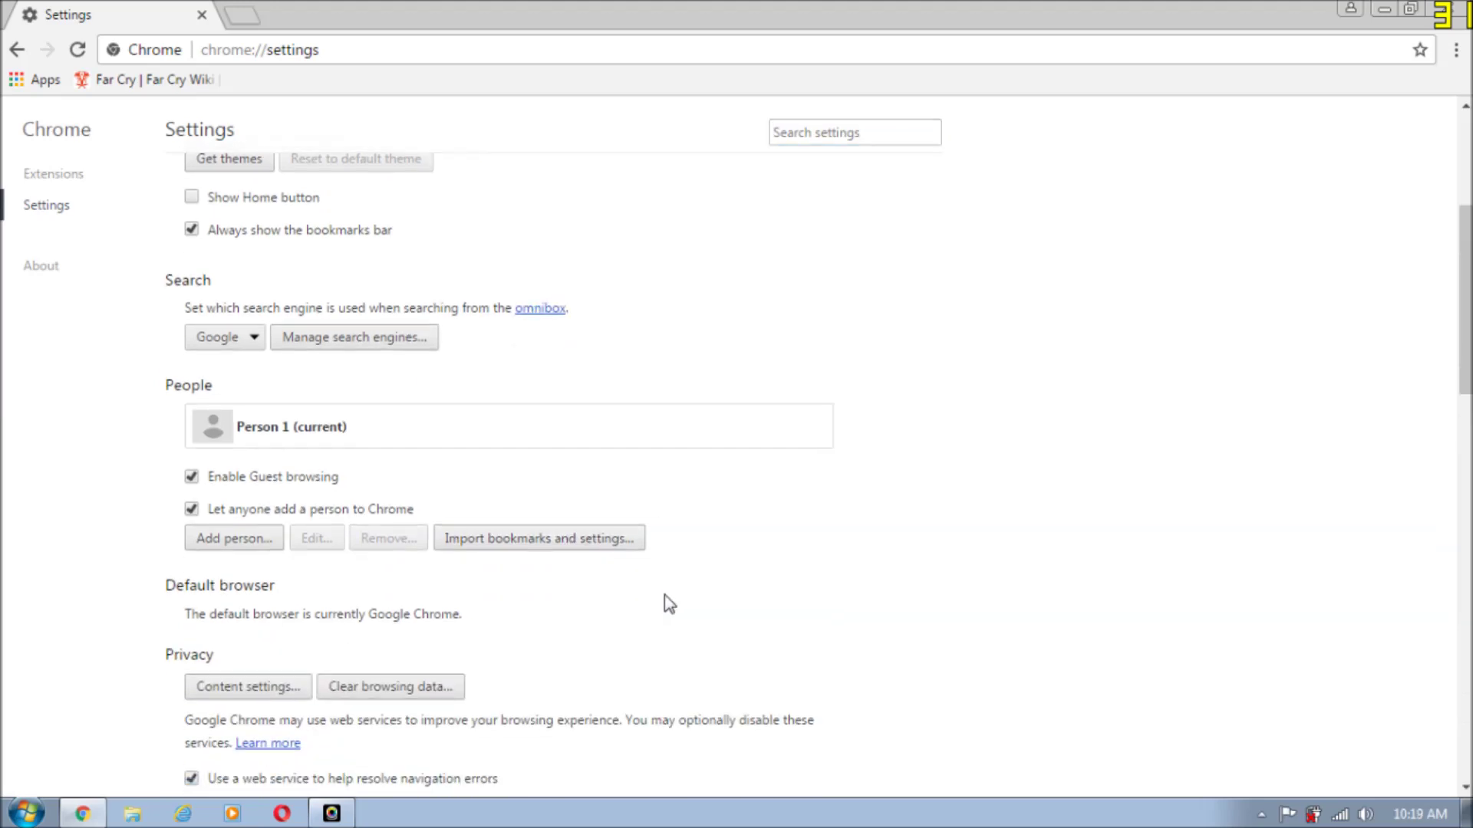
scroll(430, 610, down, 1)
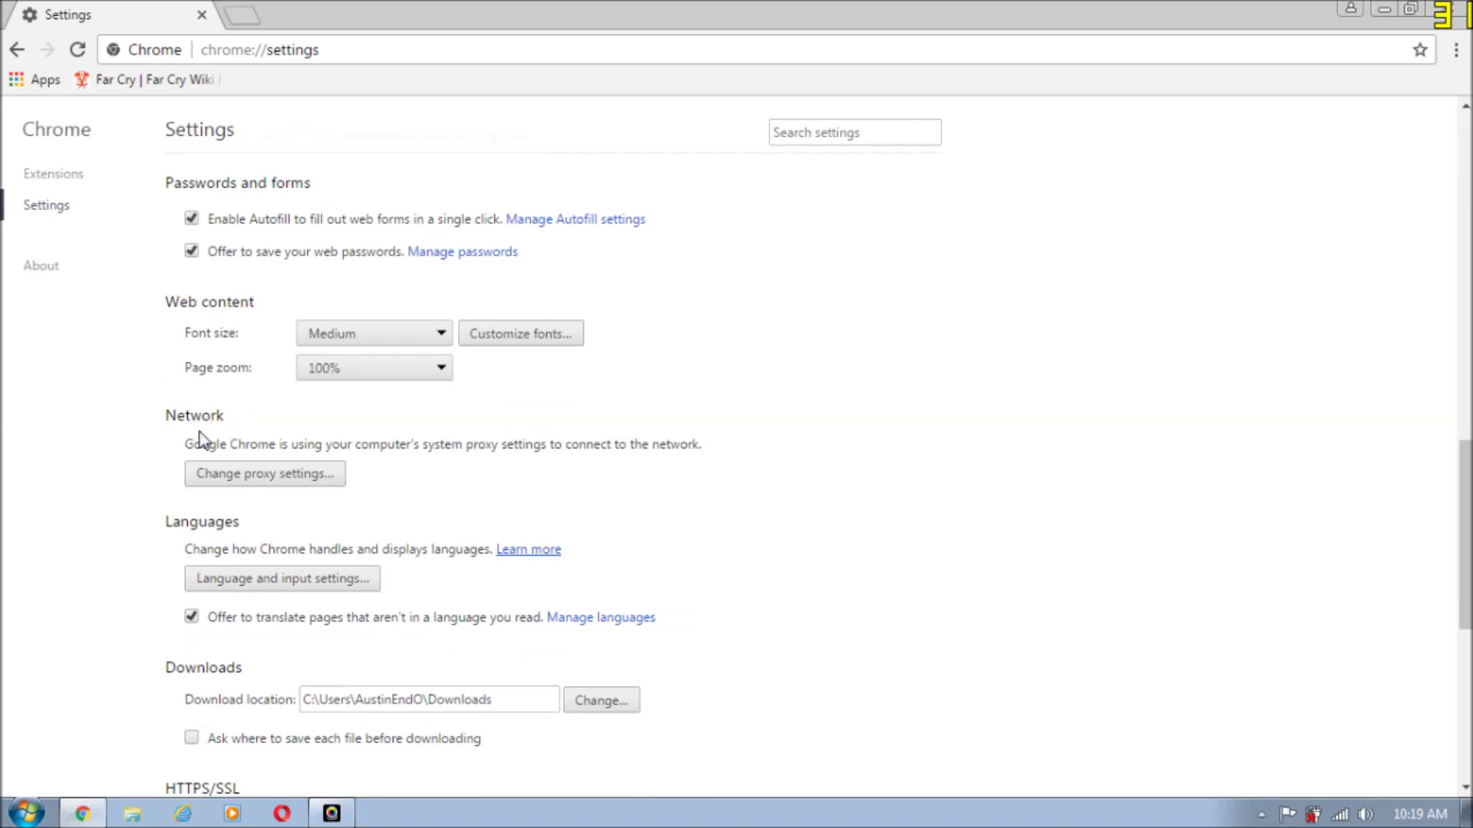
click(277, 480)
Step: Move Internet Properties aside and open LAN settings from the Connections tab
drag(341, 99, 820, 141)
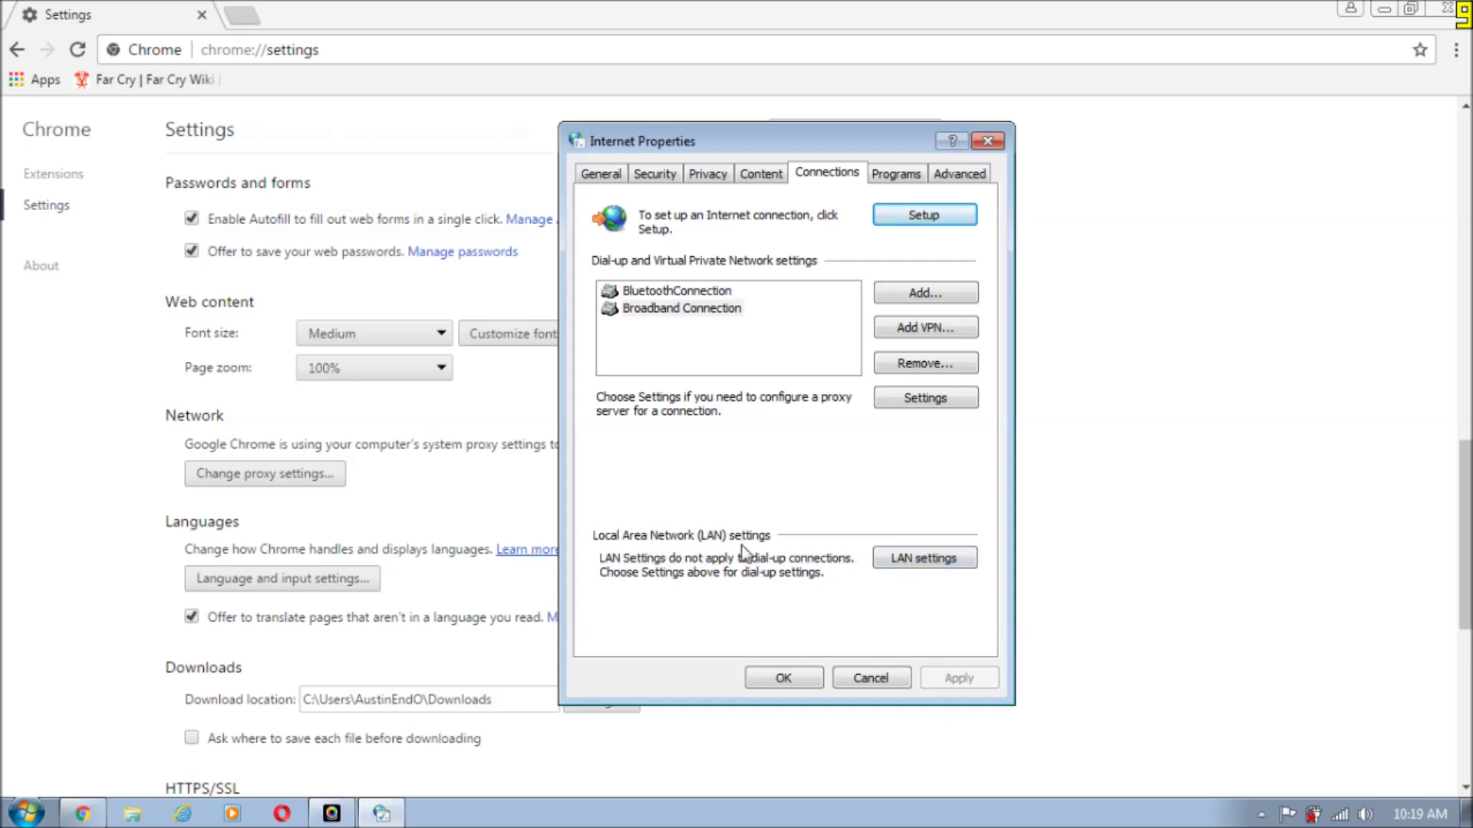
click(929, 569)
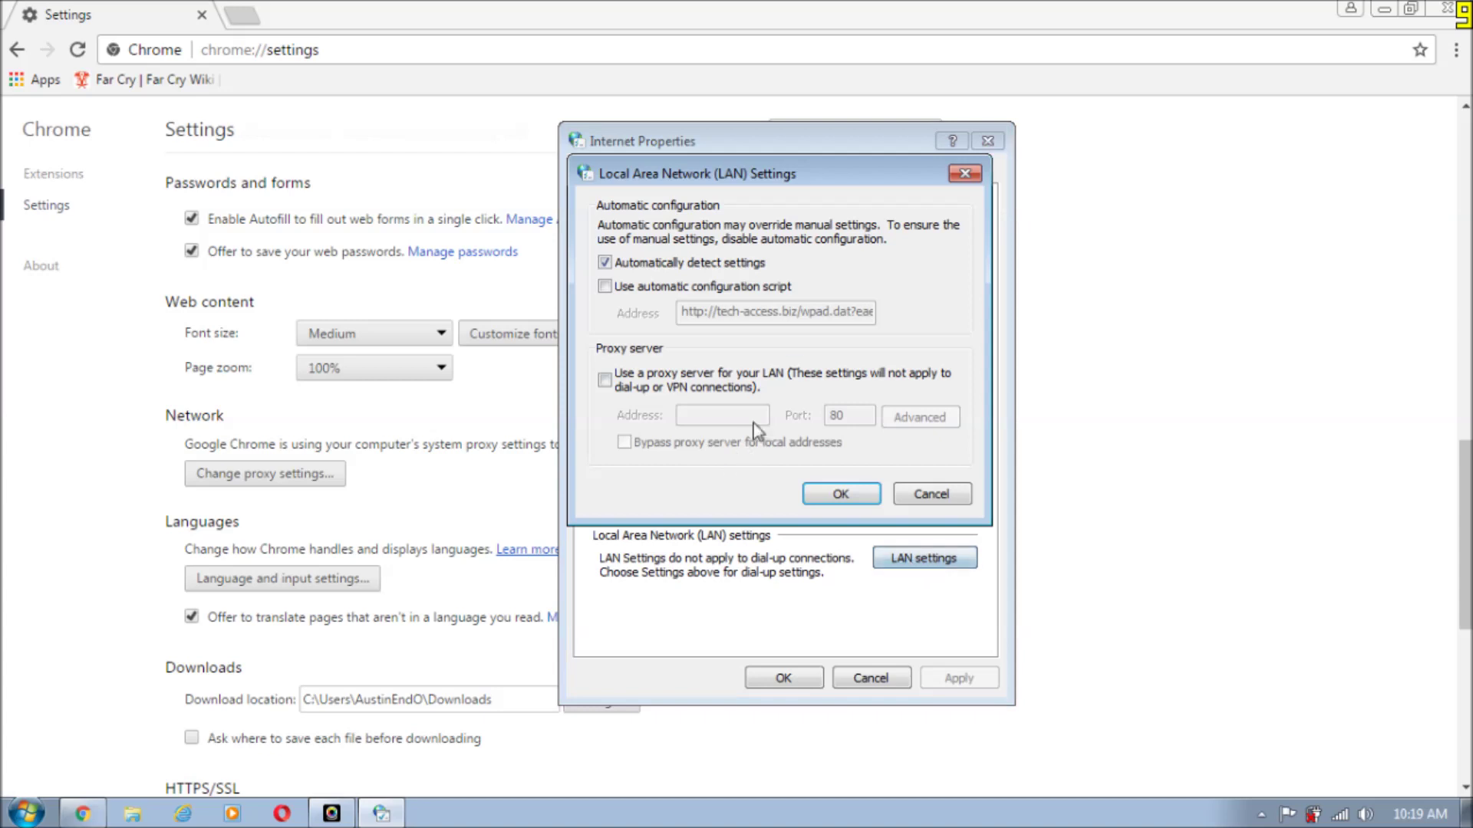
Step: Tick Use automatic configuration script and select the tech-access.biz script address
drag(739, 178, 701, 254)
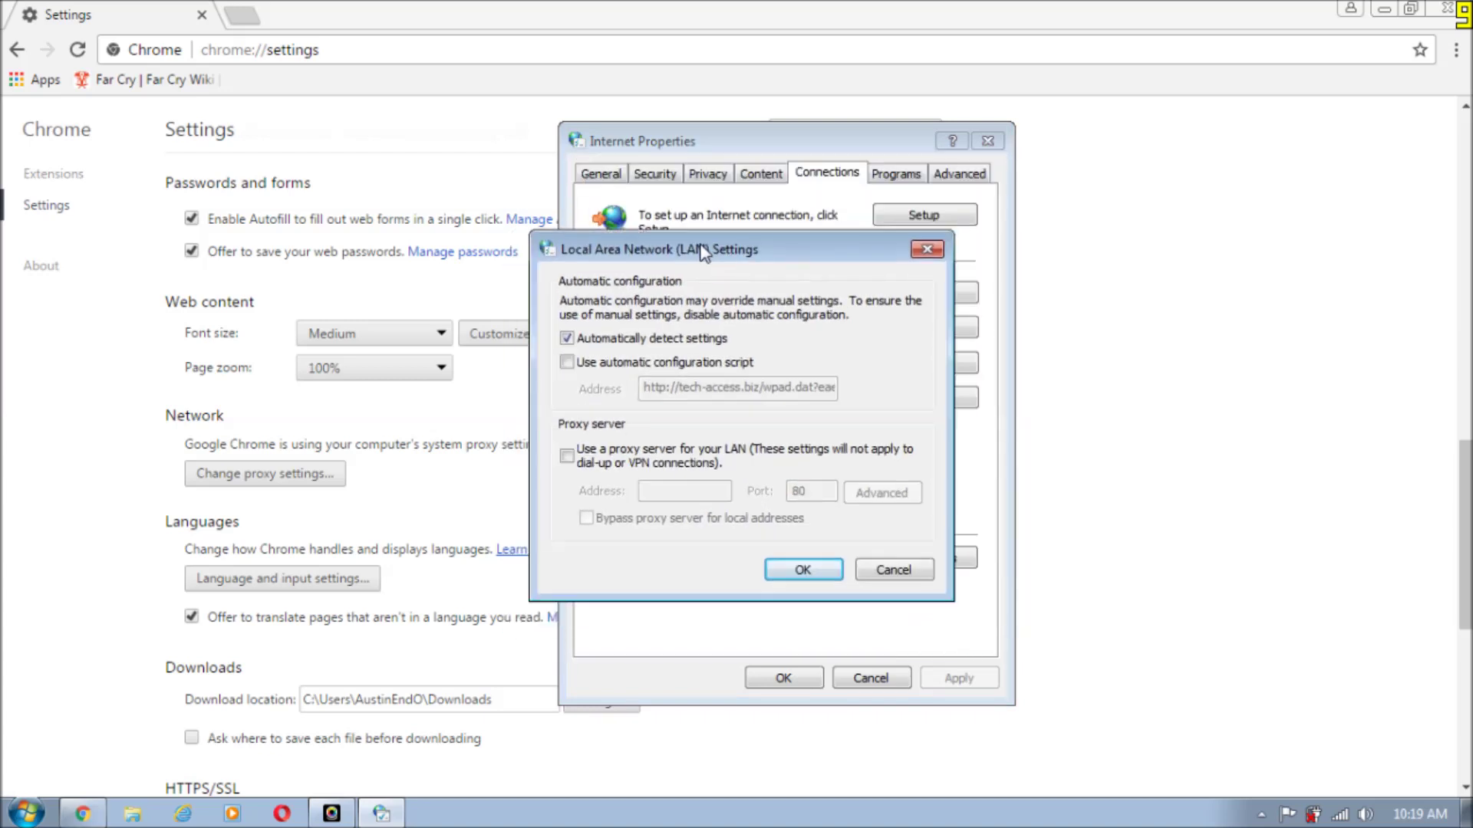
click(571, 363)
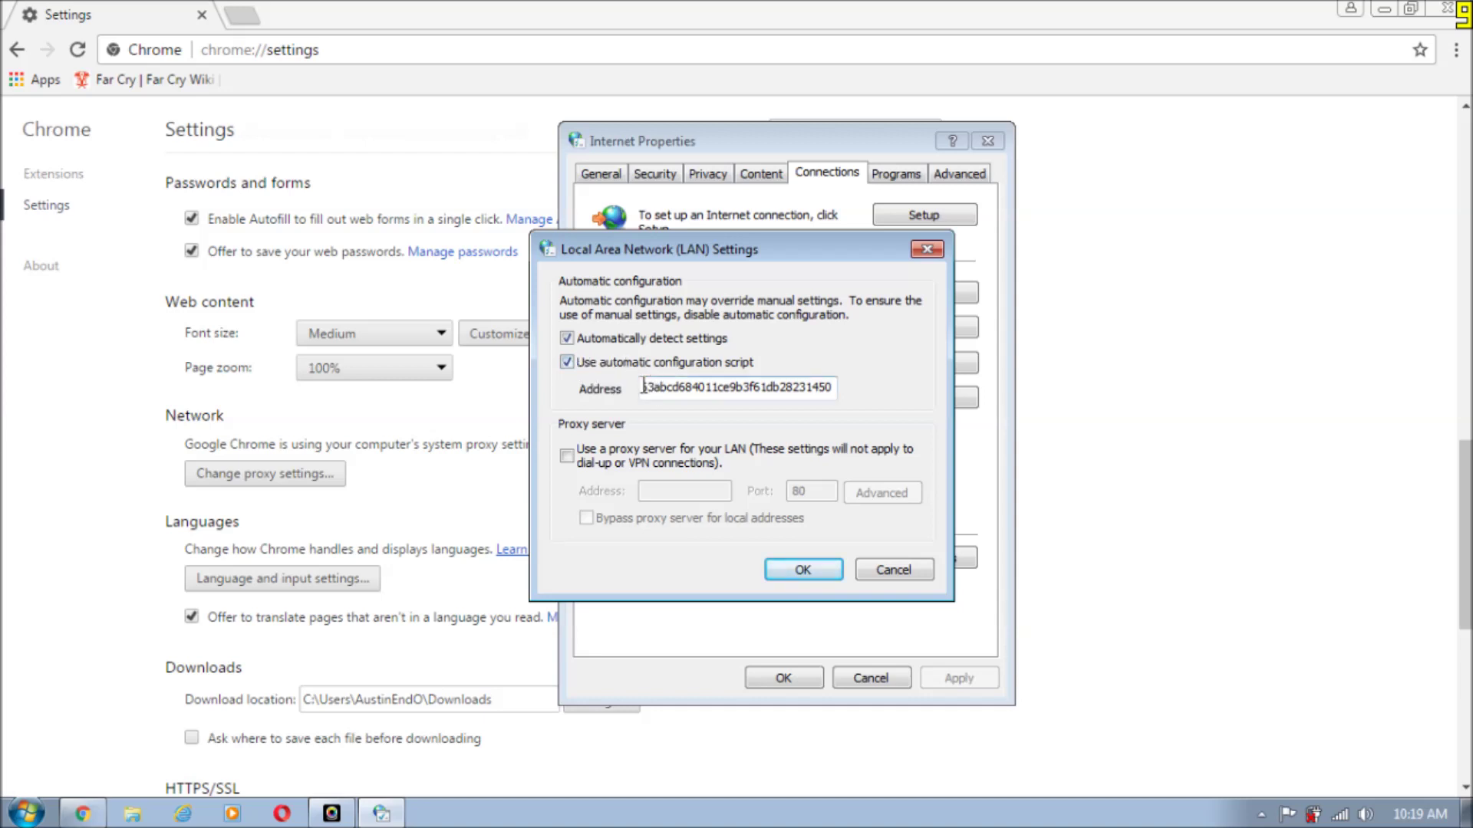
drag(648, 389, 744, 394)
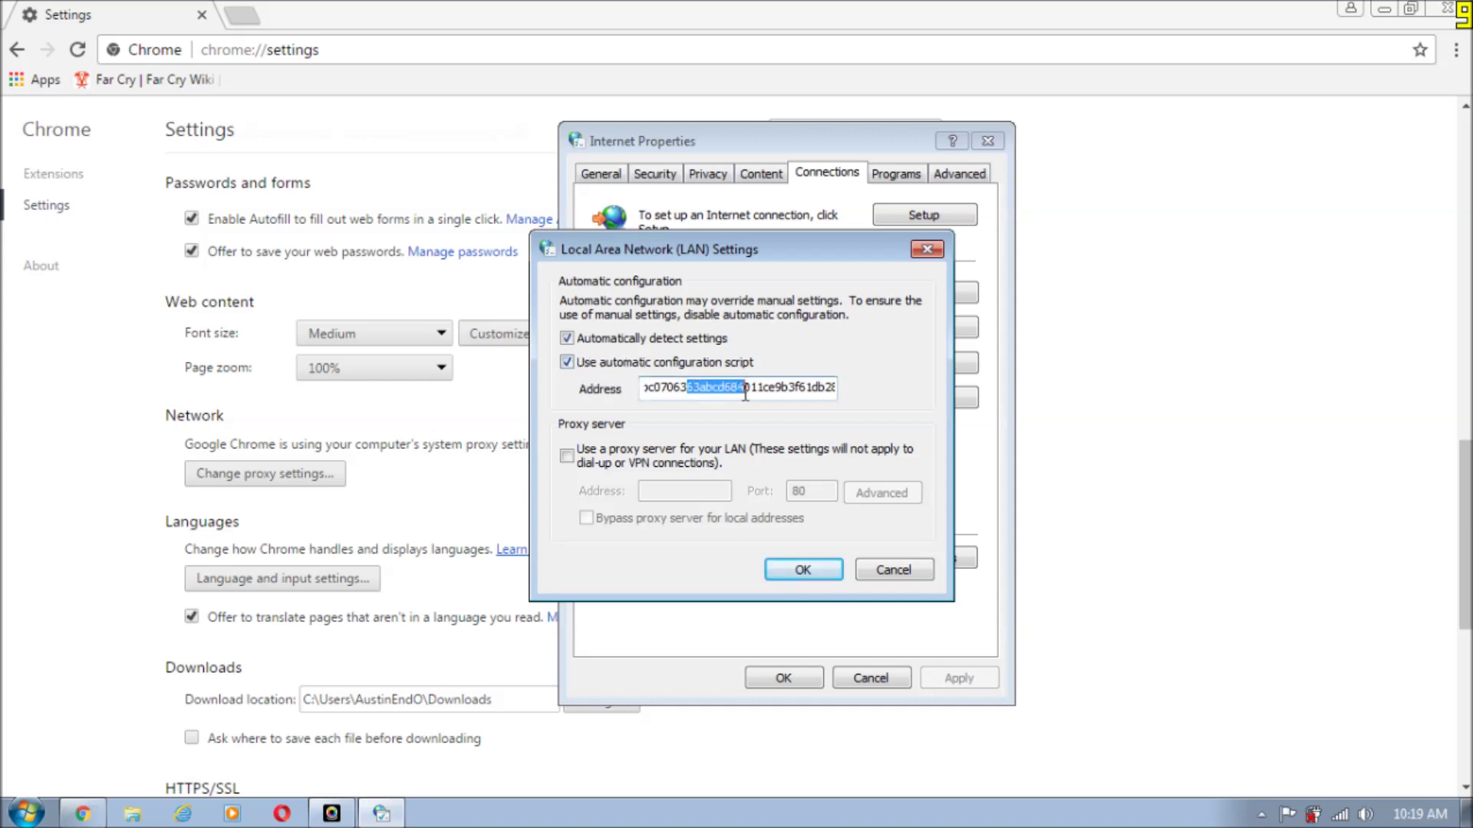
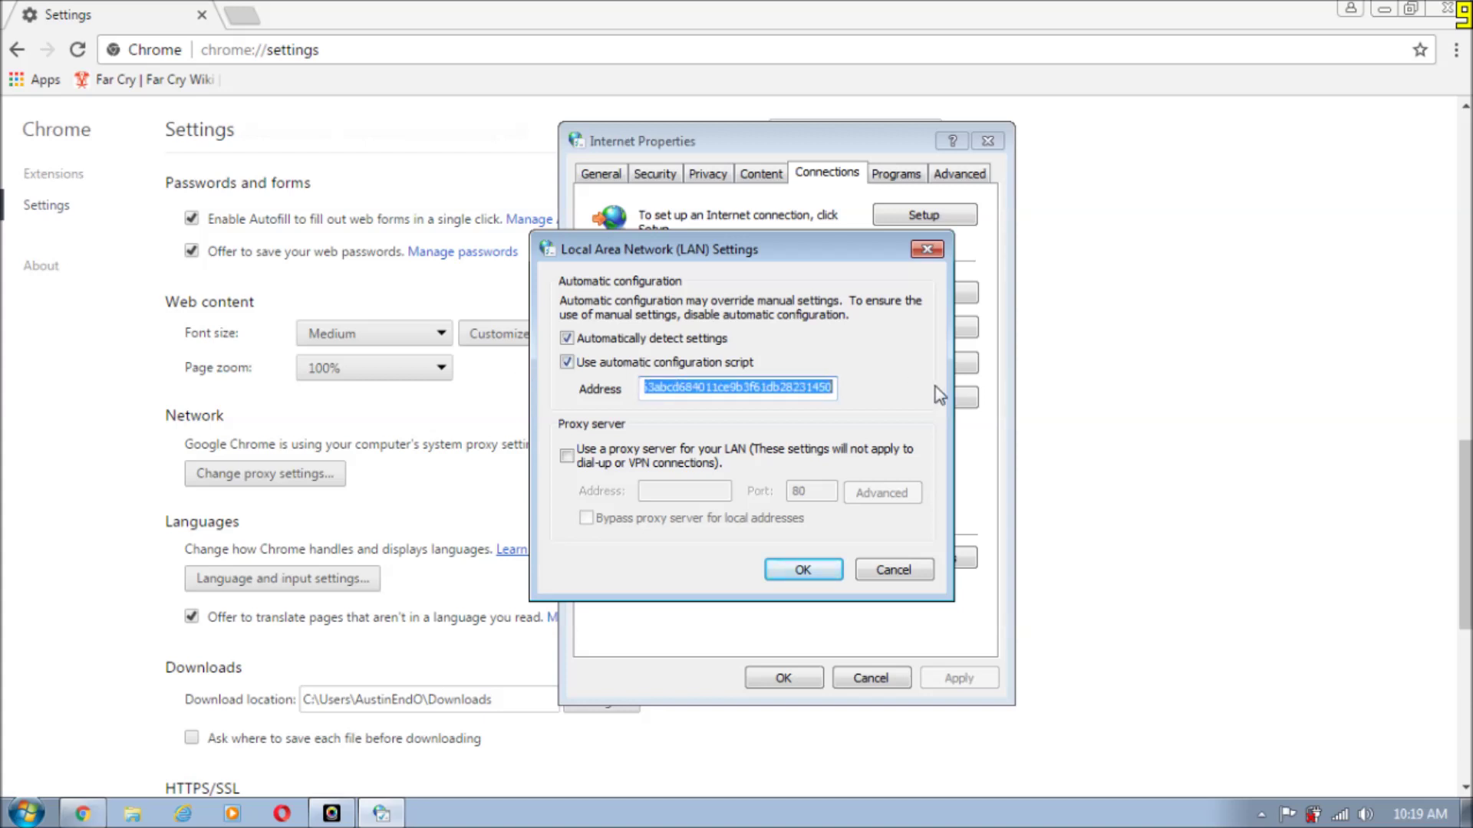
Step: Clear the LAN automatic configuration script address, turn the script option off, and confirm with OK
key(BackSpace)
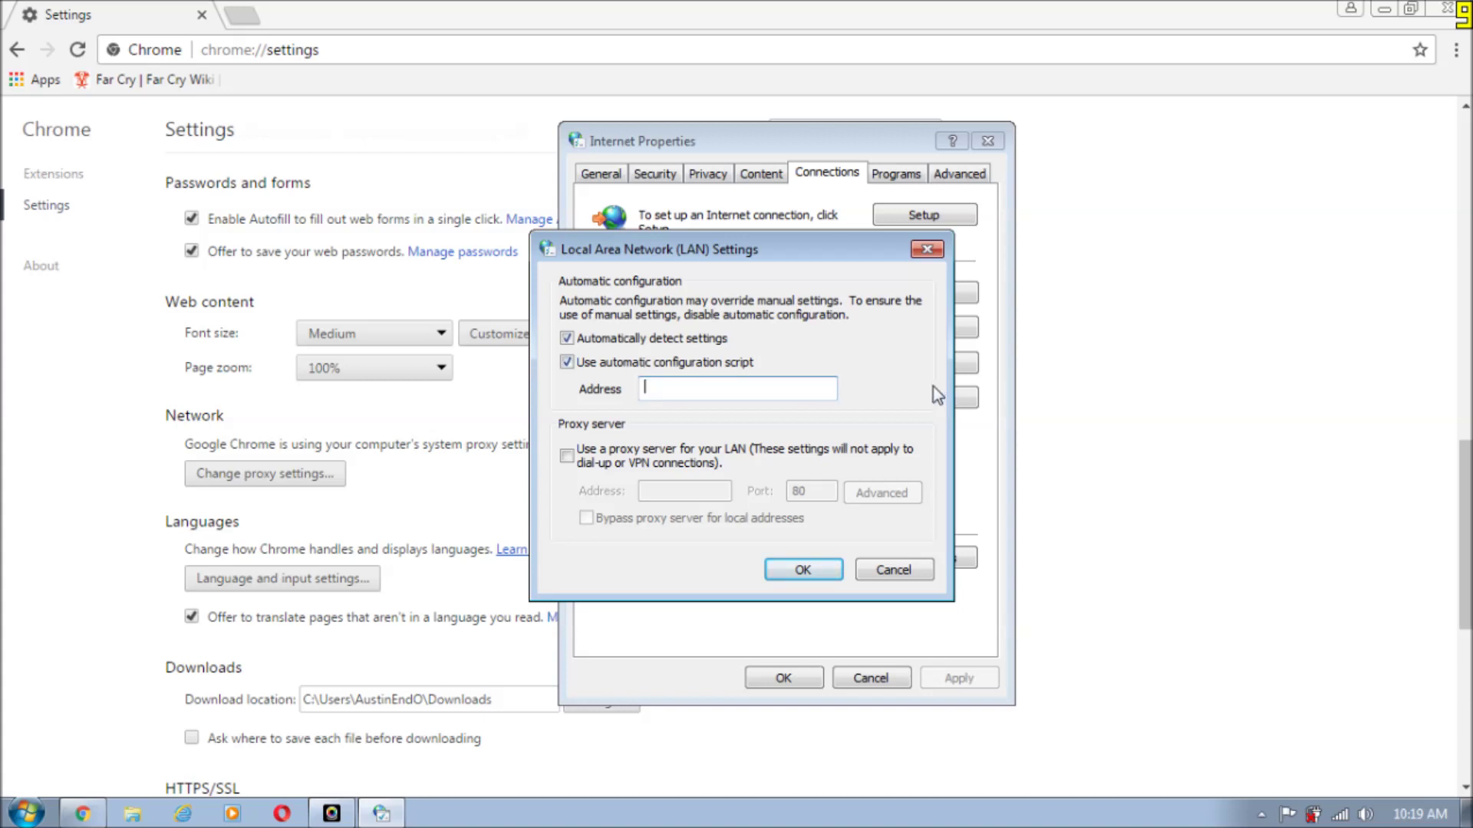
click(573, 363)
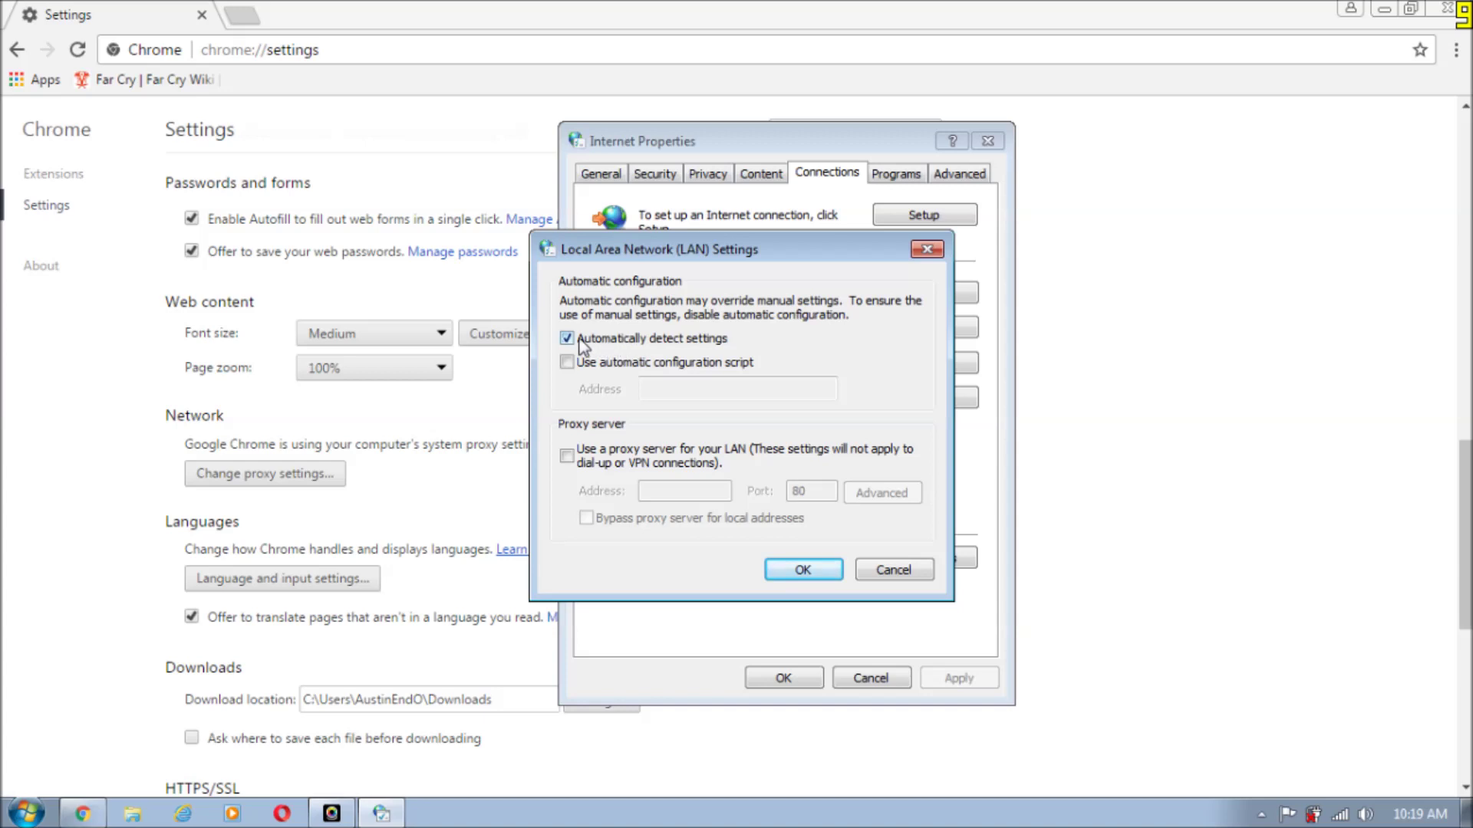
click(803, 570)
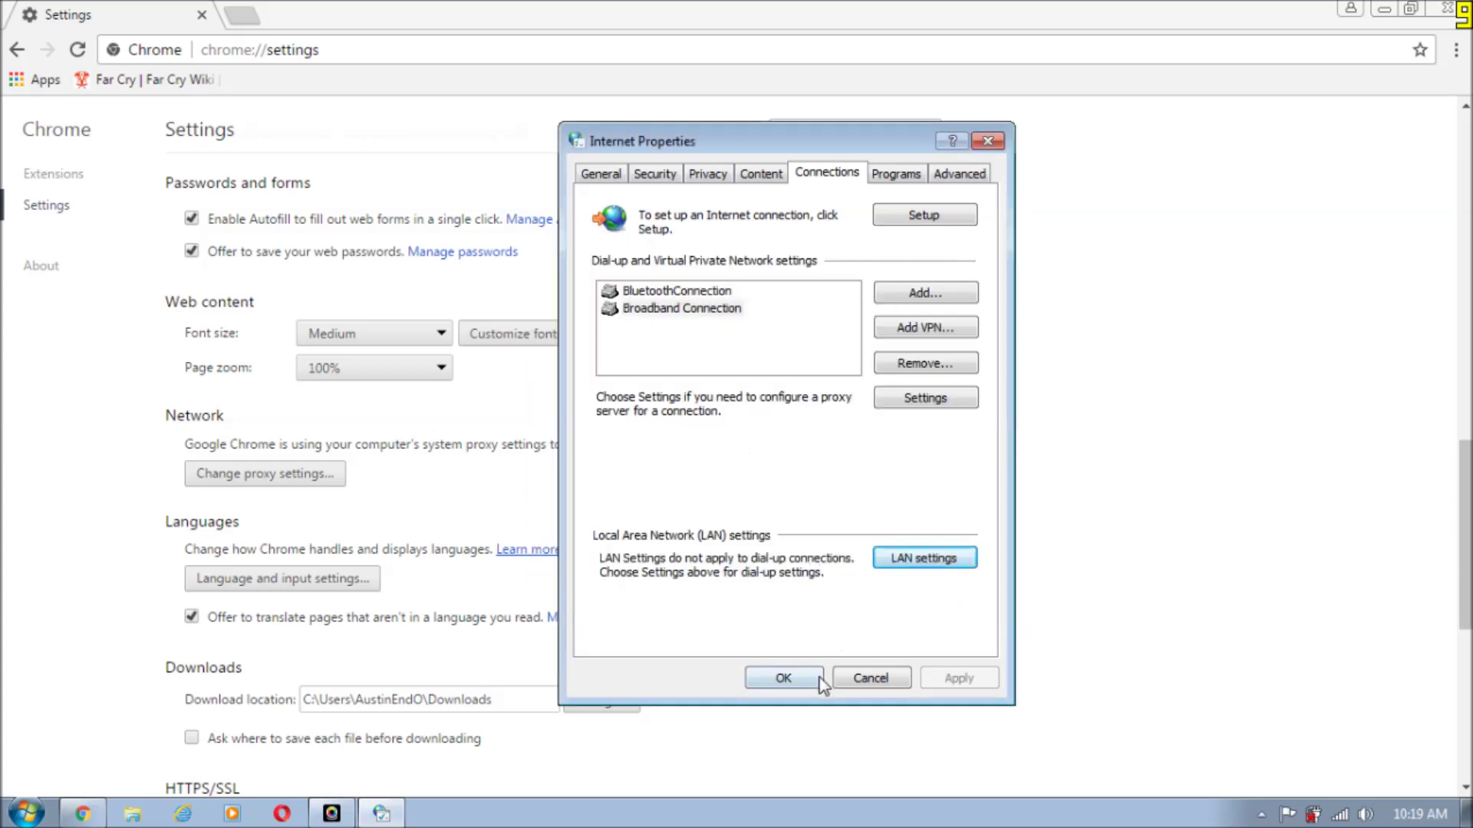
Step: Close Internet Properties, reset Chrome's settings to their original defaults, and close the settings window
click(780, 681)
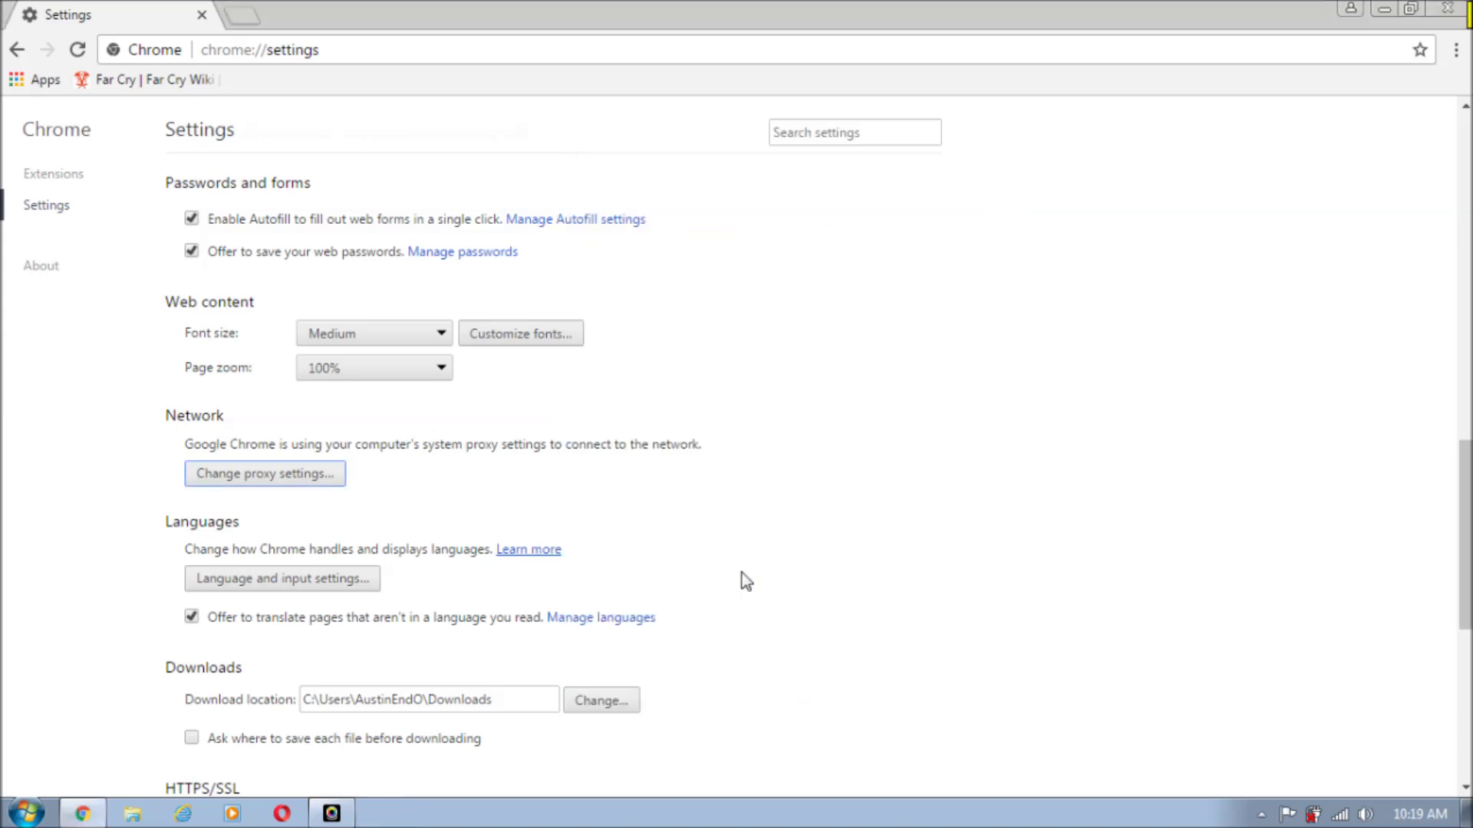
scroll(648, 502, down, 7)
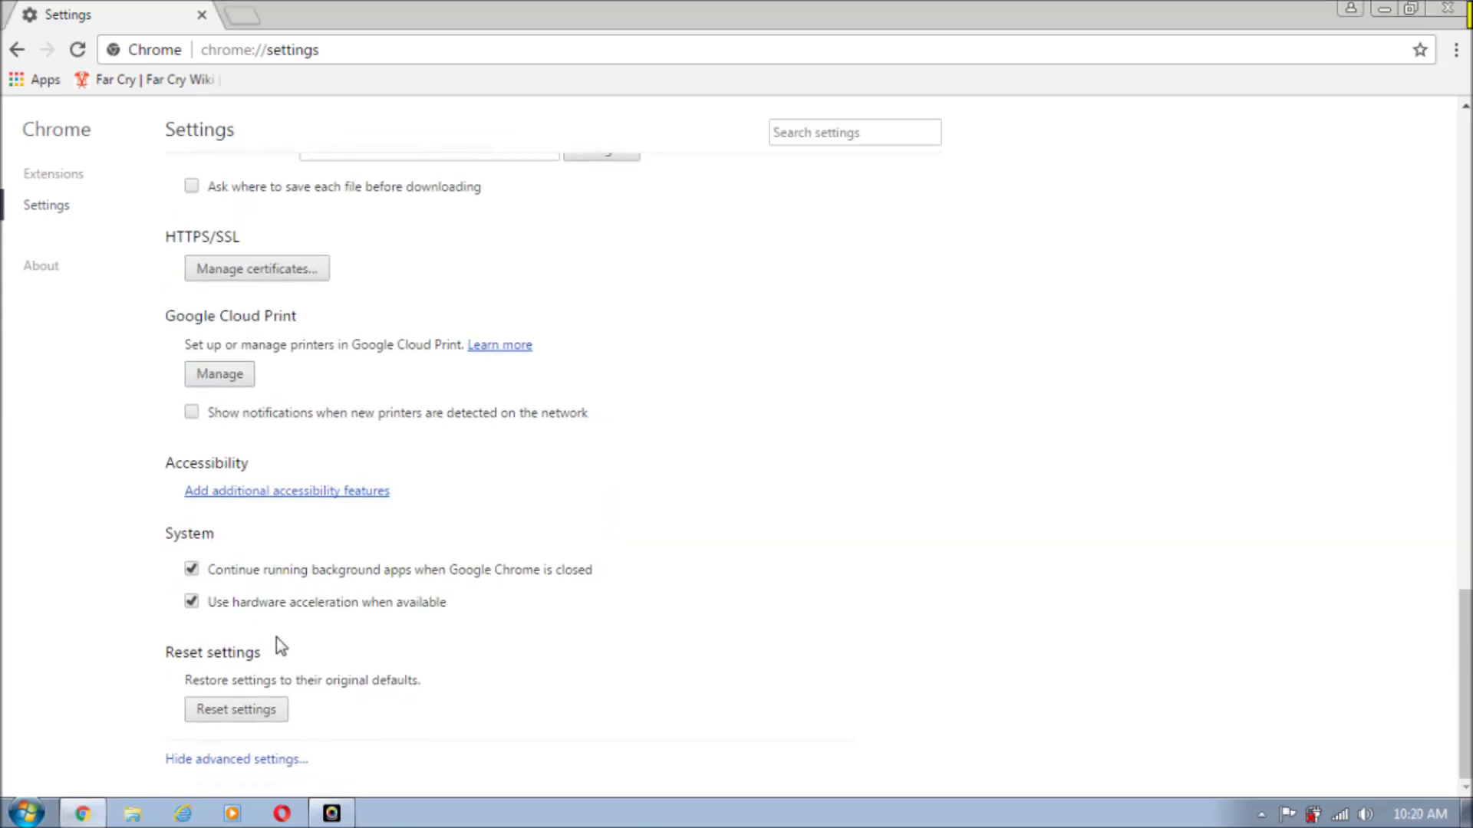
click(215, 710)
click(884, 470)
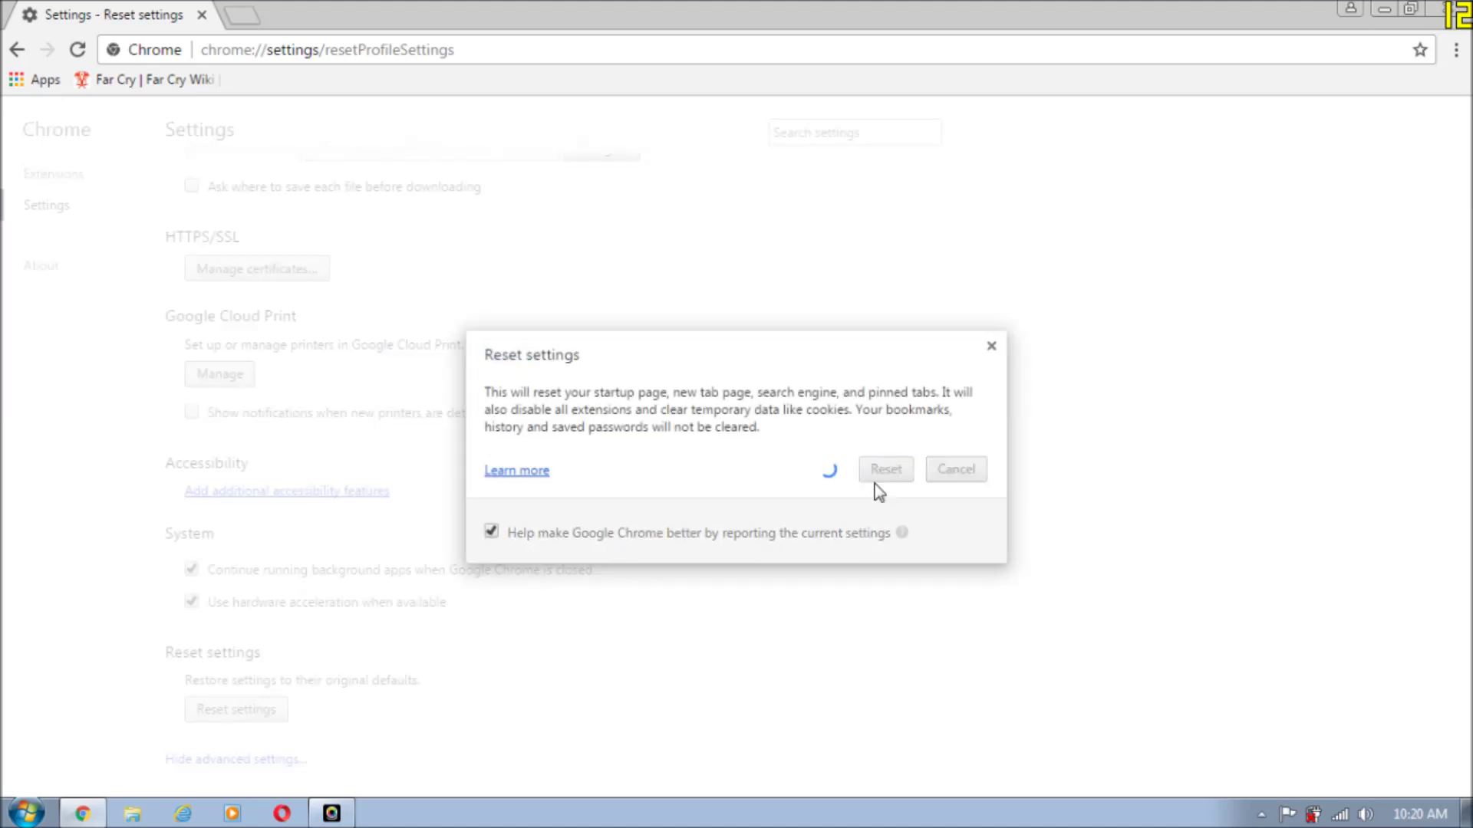
scroll(503, 568, up, 10)
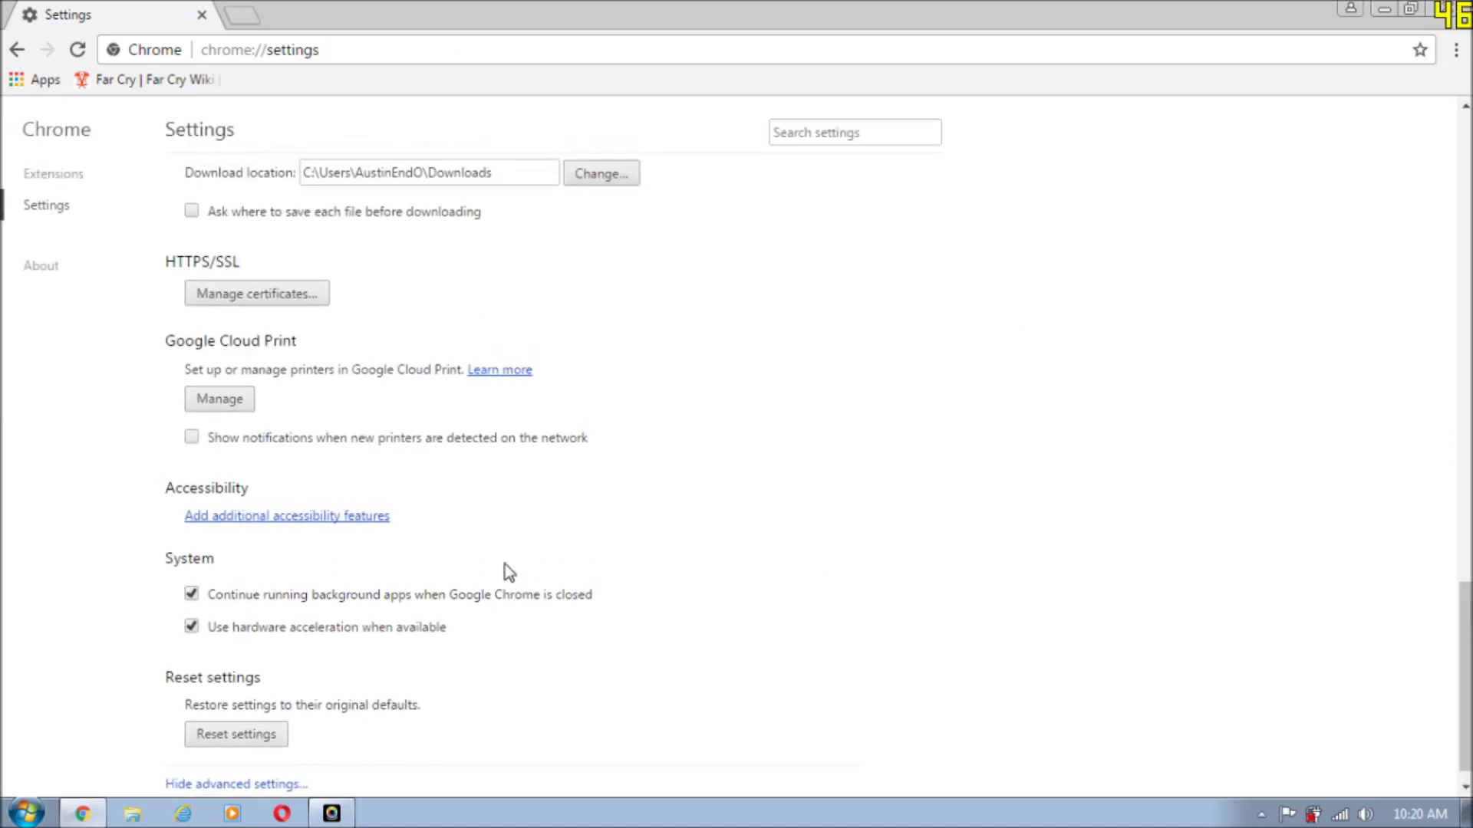
scroll(534, 464, up, 9)
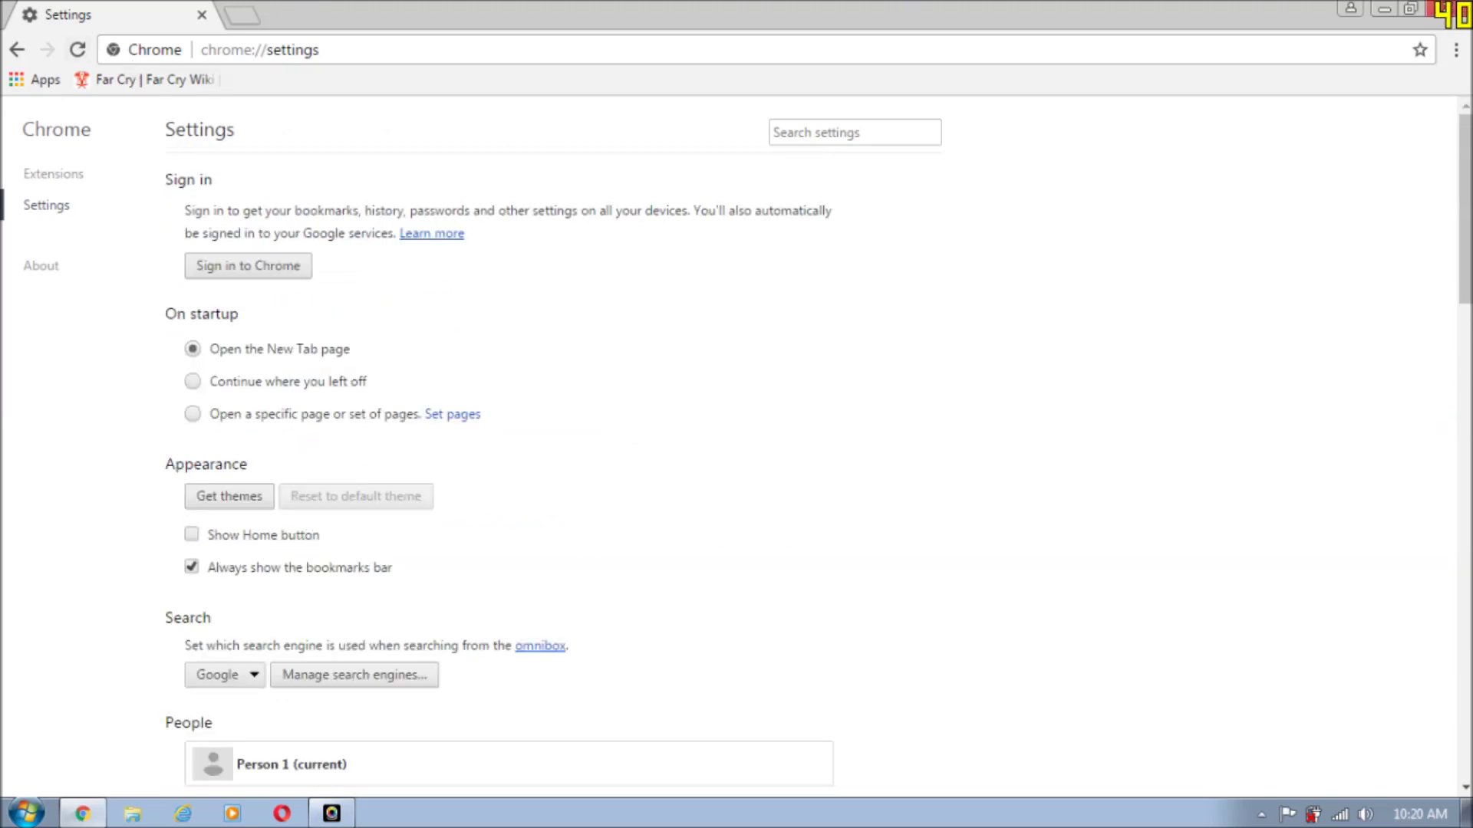
click(1440, 11)
Step: Relaunch Chrome maximized and search google.com for 'youtube'
click(82, 813)
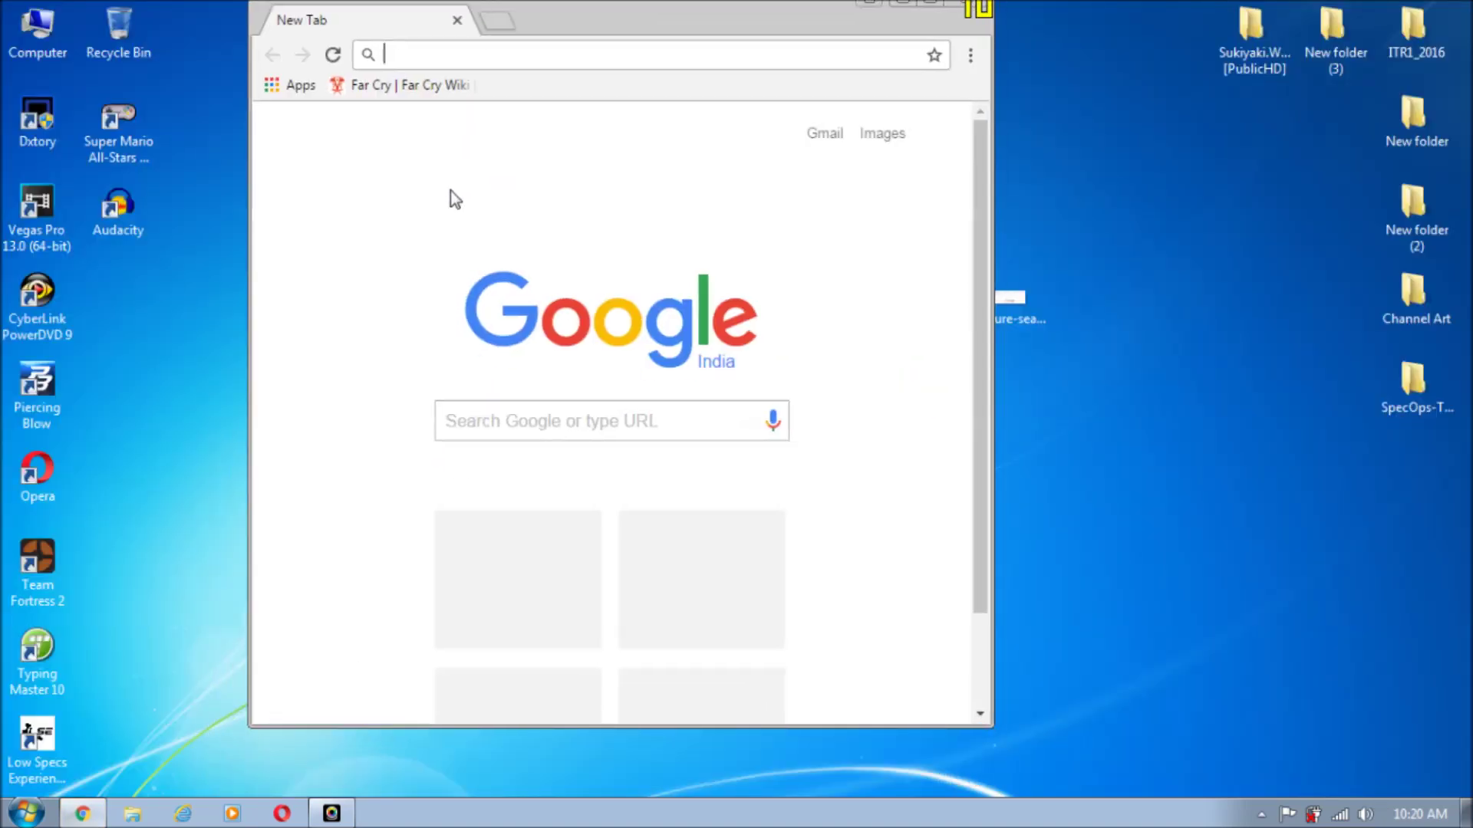
key(super+Up)
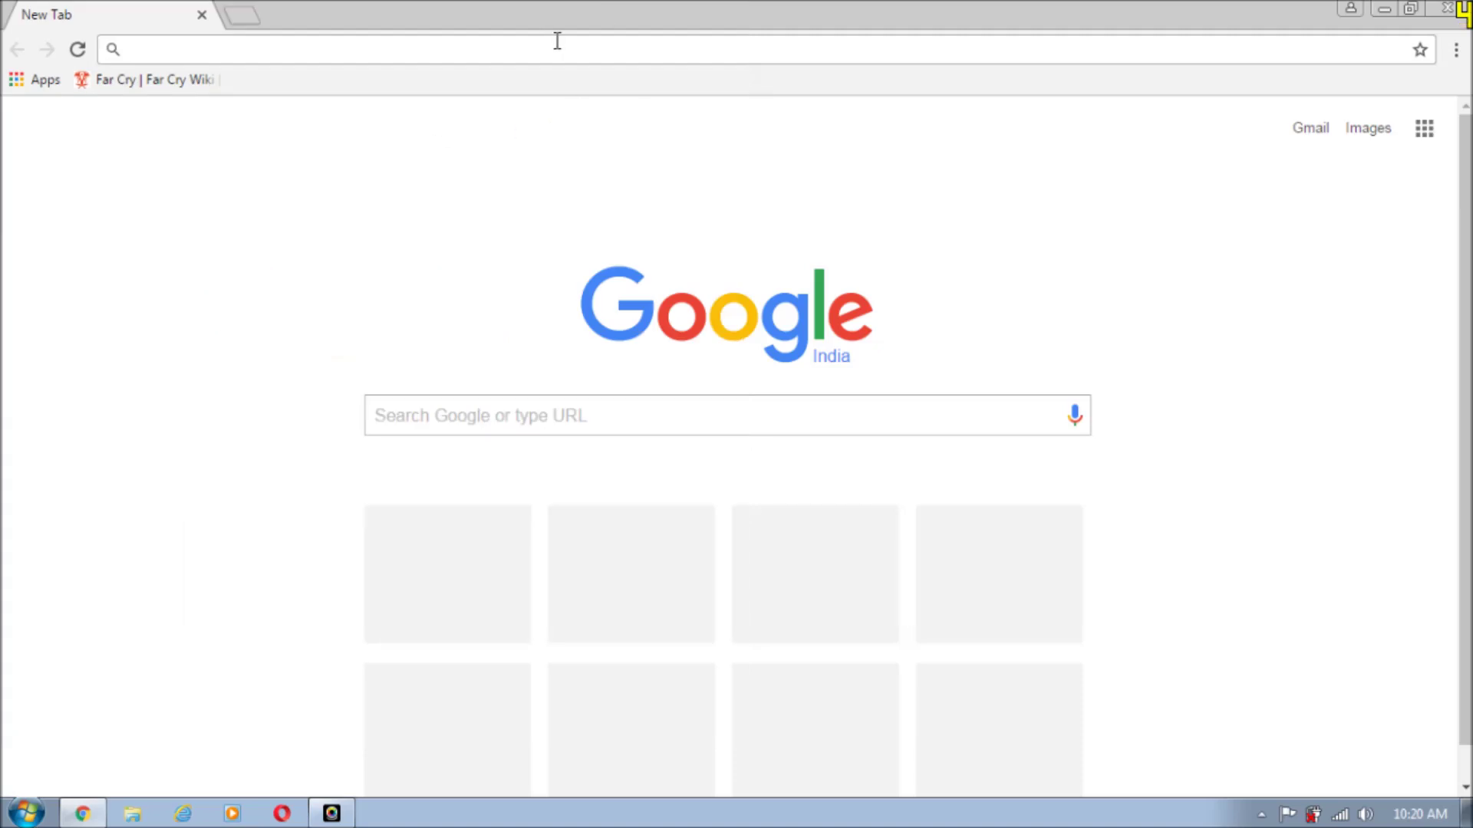
text(google.com)
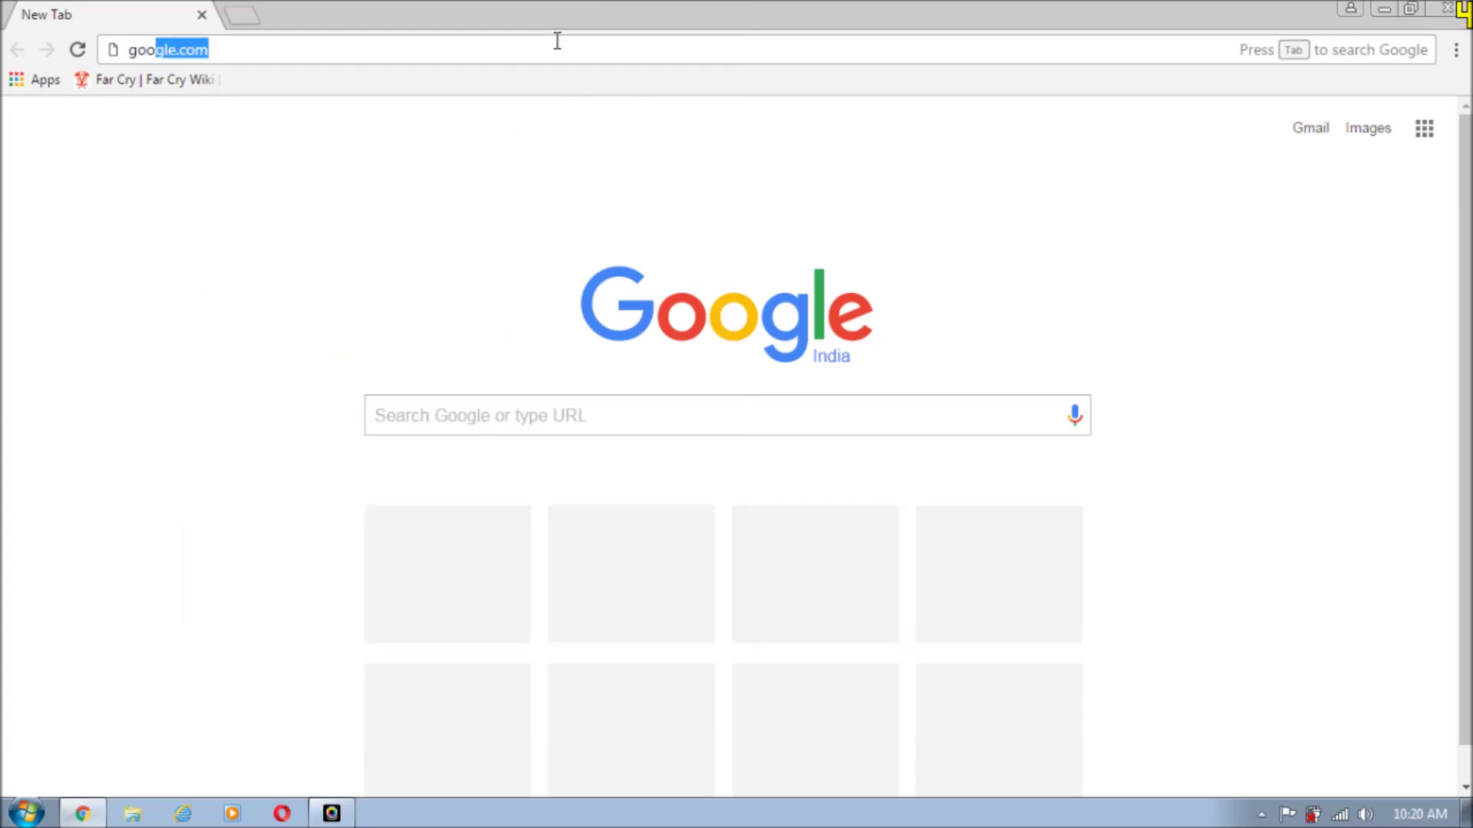
key(Return)
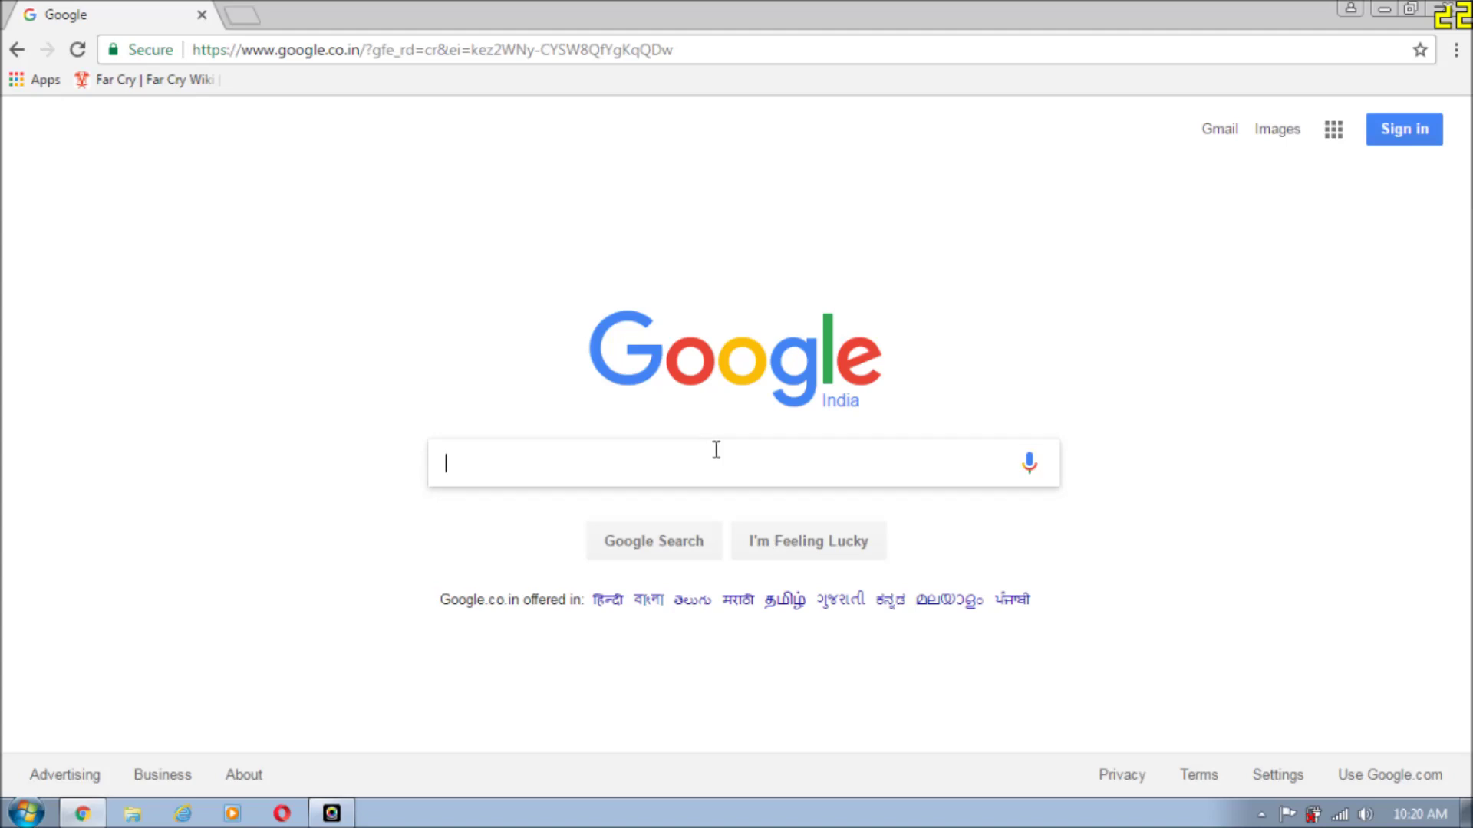
text(you)
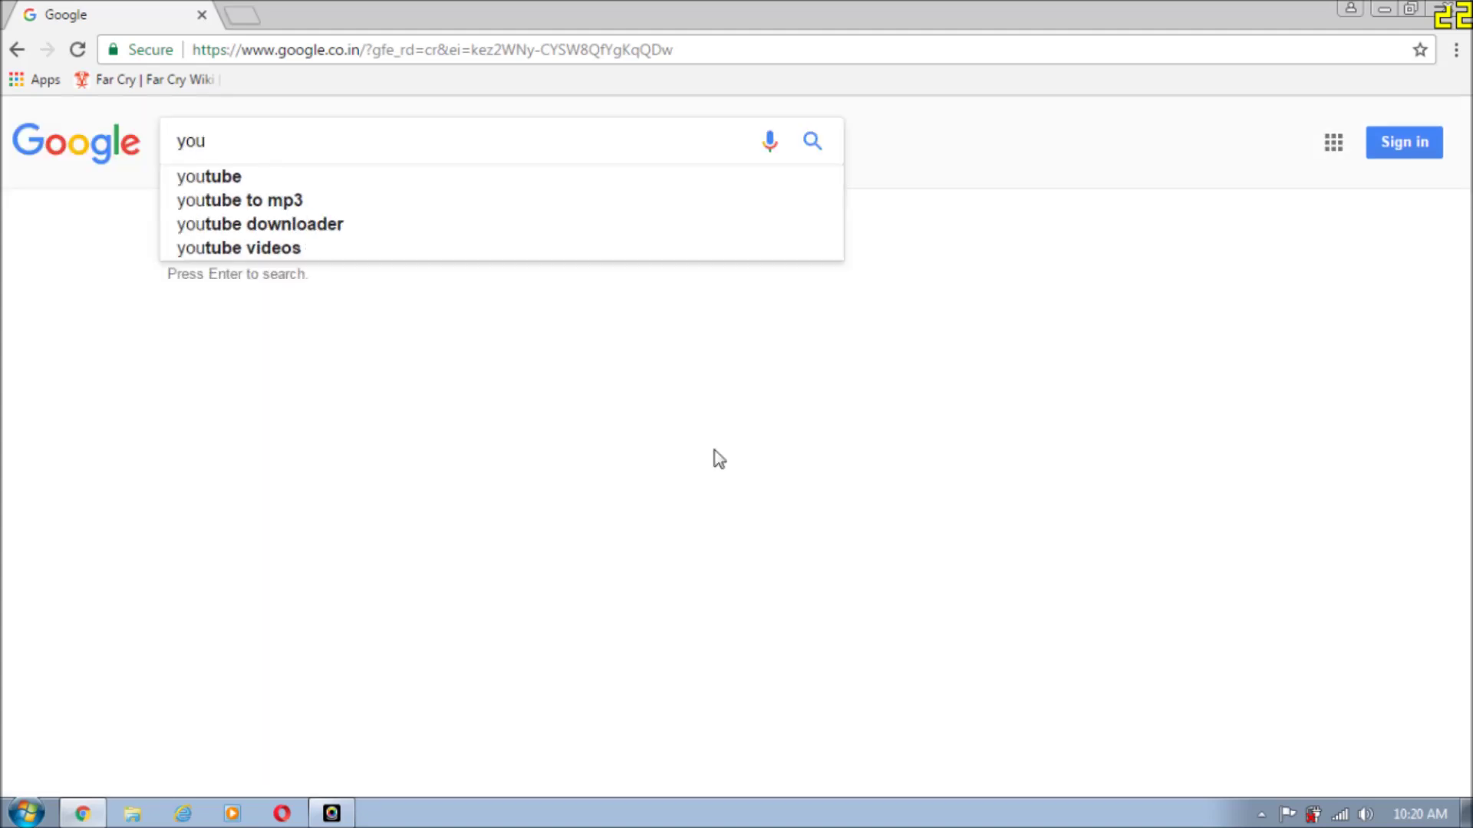
text(tube)
key(Return)
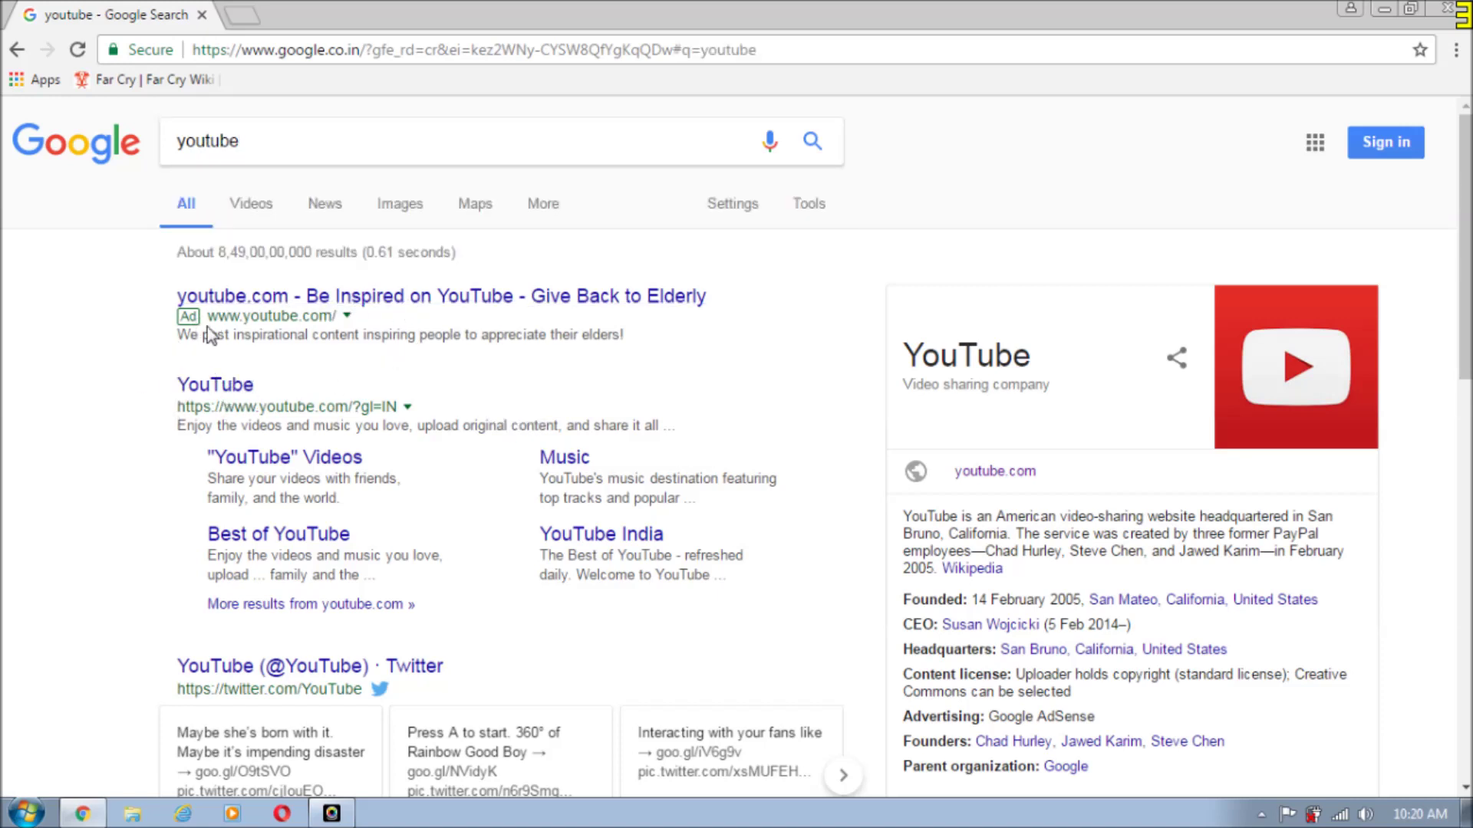
Step: Select the sponsored result's web address to inspect it, then deselect it
drag(220, 317, 341, 319)
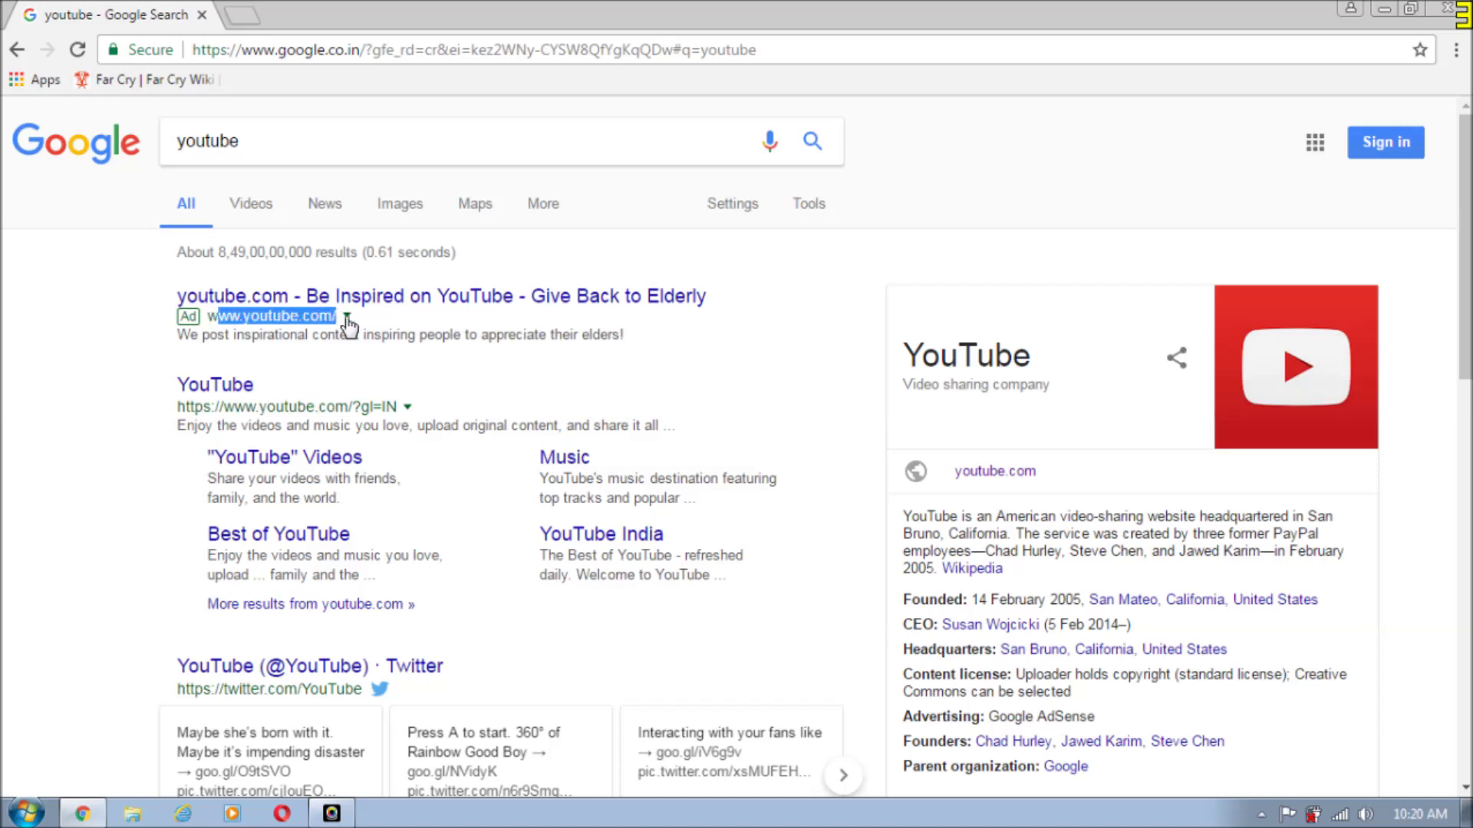
click(206, 331)
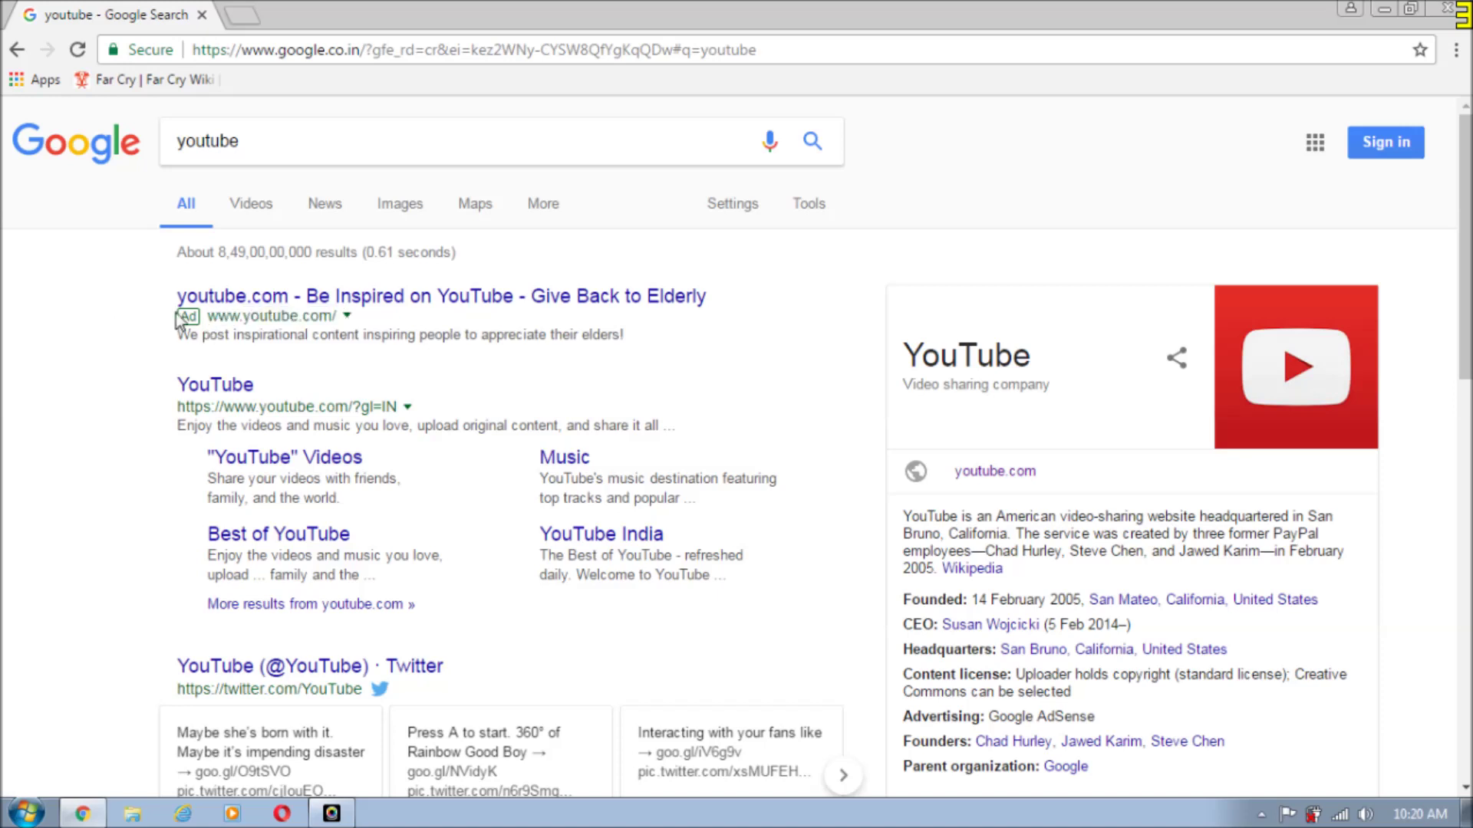
double_click(235, 314)
click(66, 295)
Step: Minimize Chrome to the desktop and refresh the desktop
key(super+d)
right_click(617, 271)
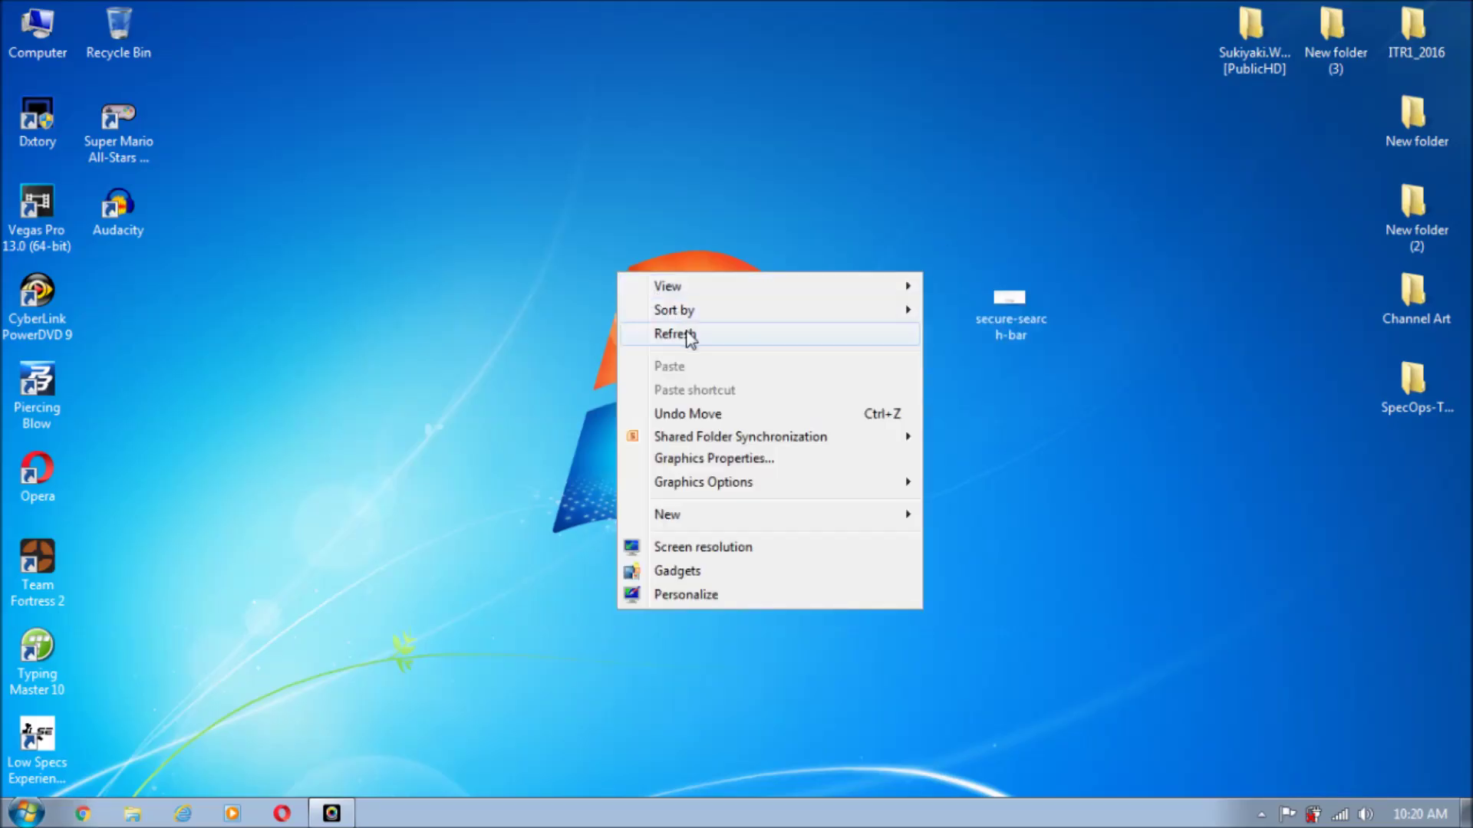
click(689, 335)
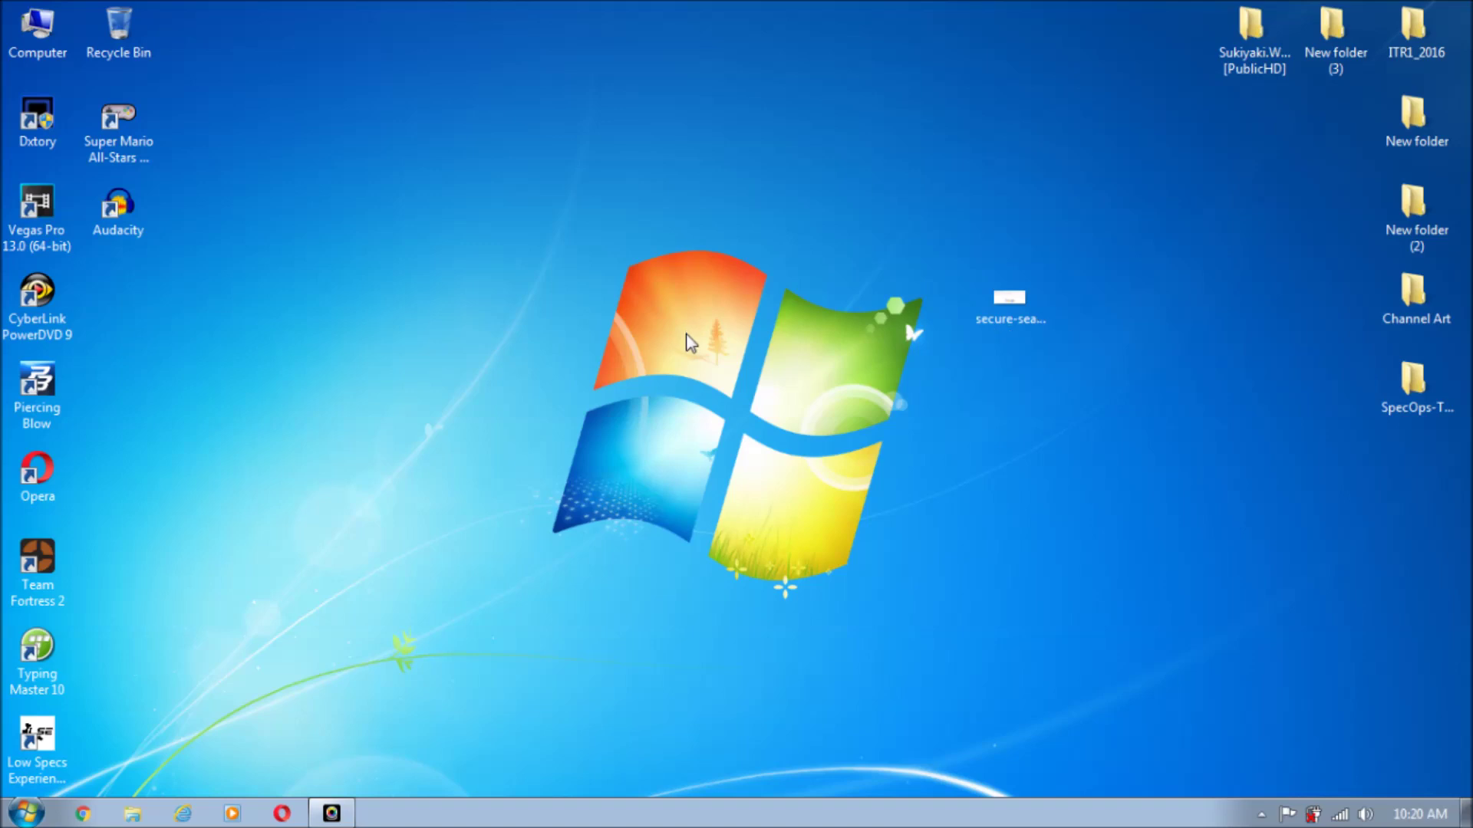